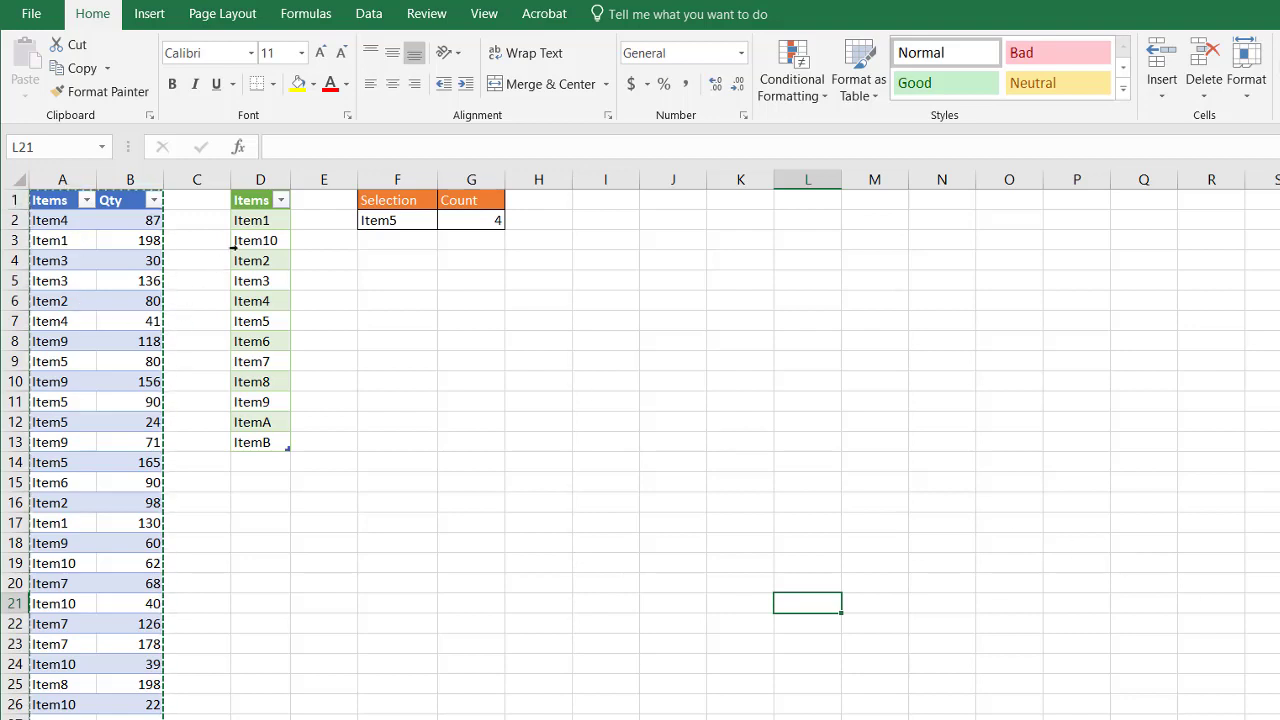
Step: Inspect F2's item drop-down, the repeated Item3 entries and the COUNTIF formula in G2
left_click(405, 222)
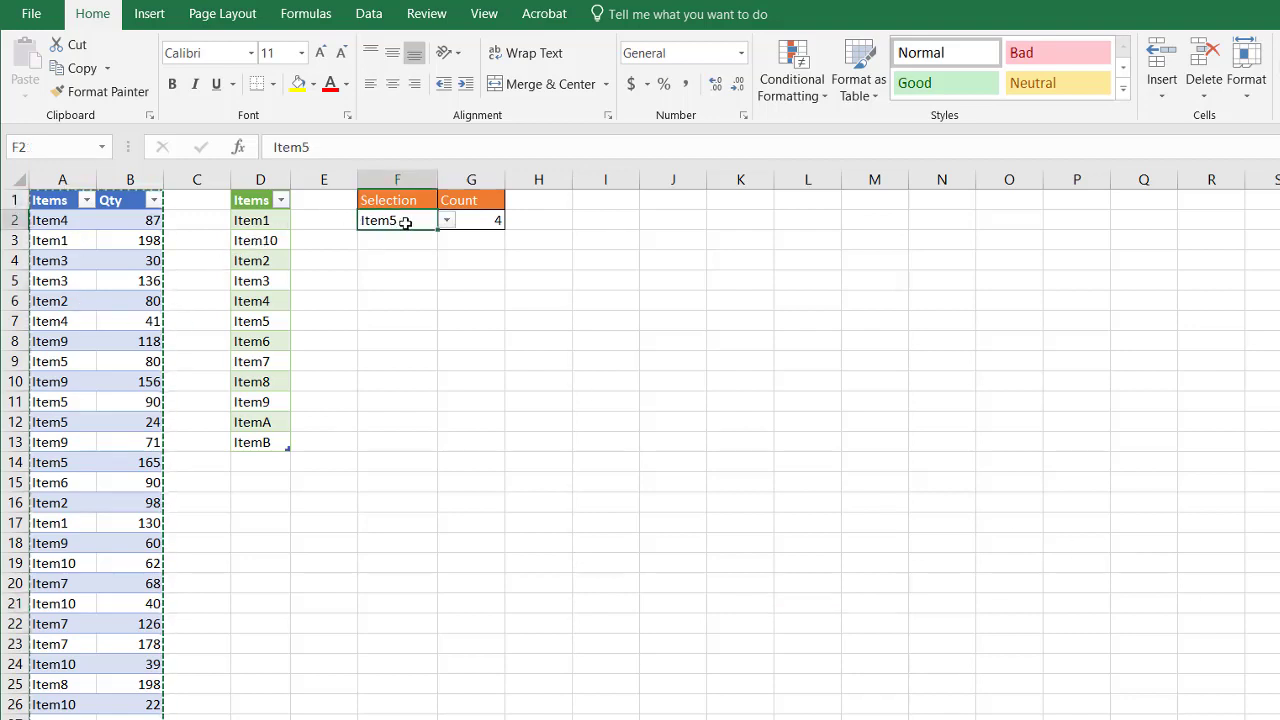
left_click(447, 220)
key("Escape")
left_click_drag(63, 254, 63, 280)
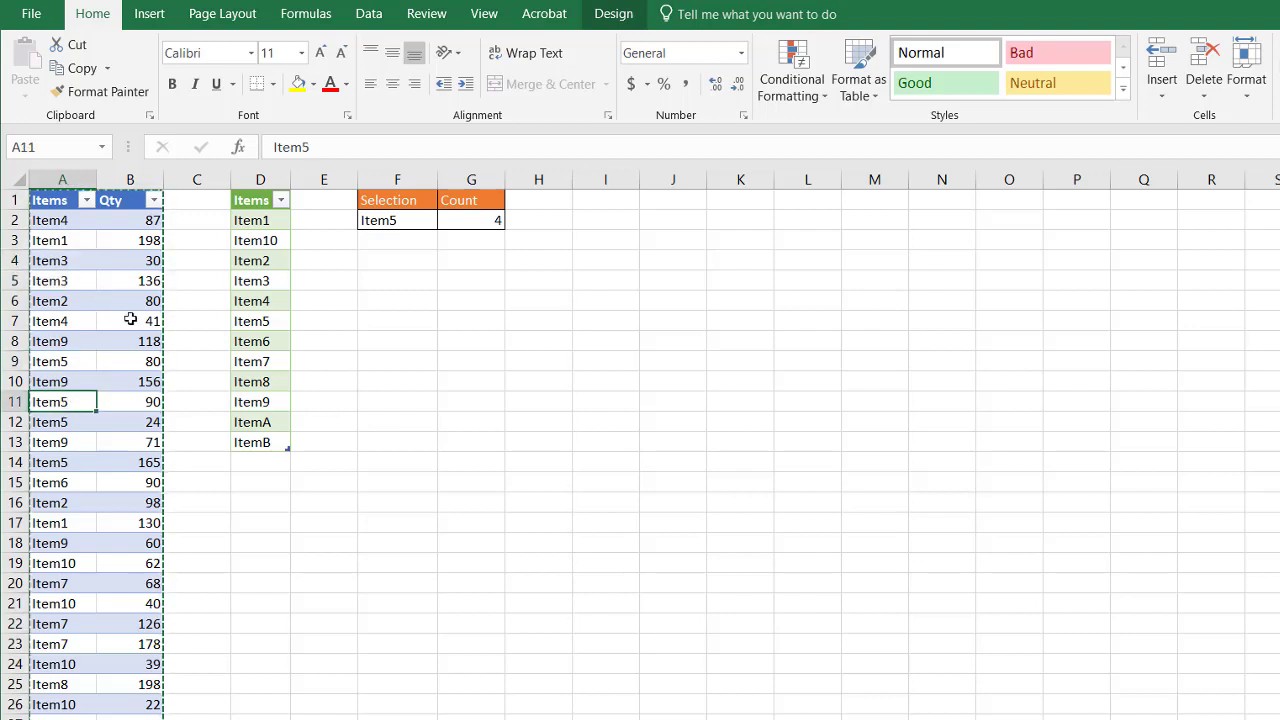
left_click(269, 241)
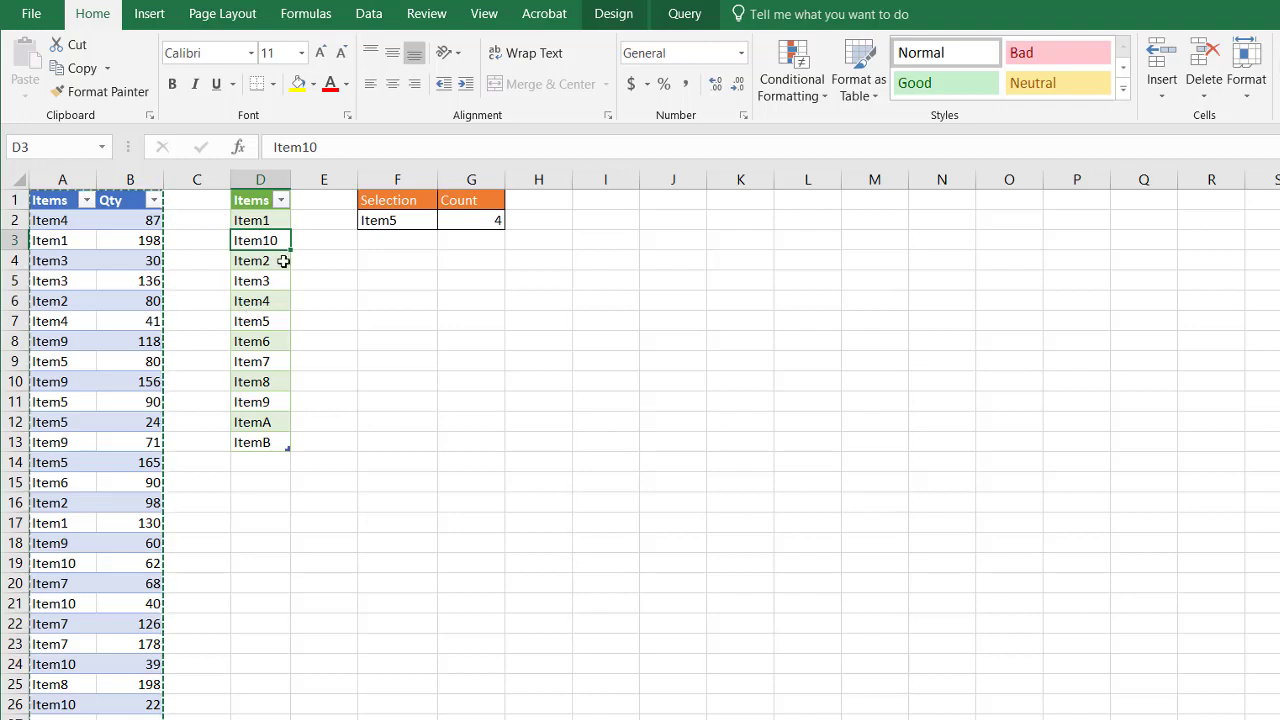
left_click(405, 220)
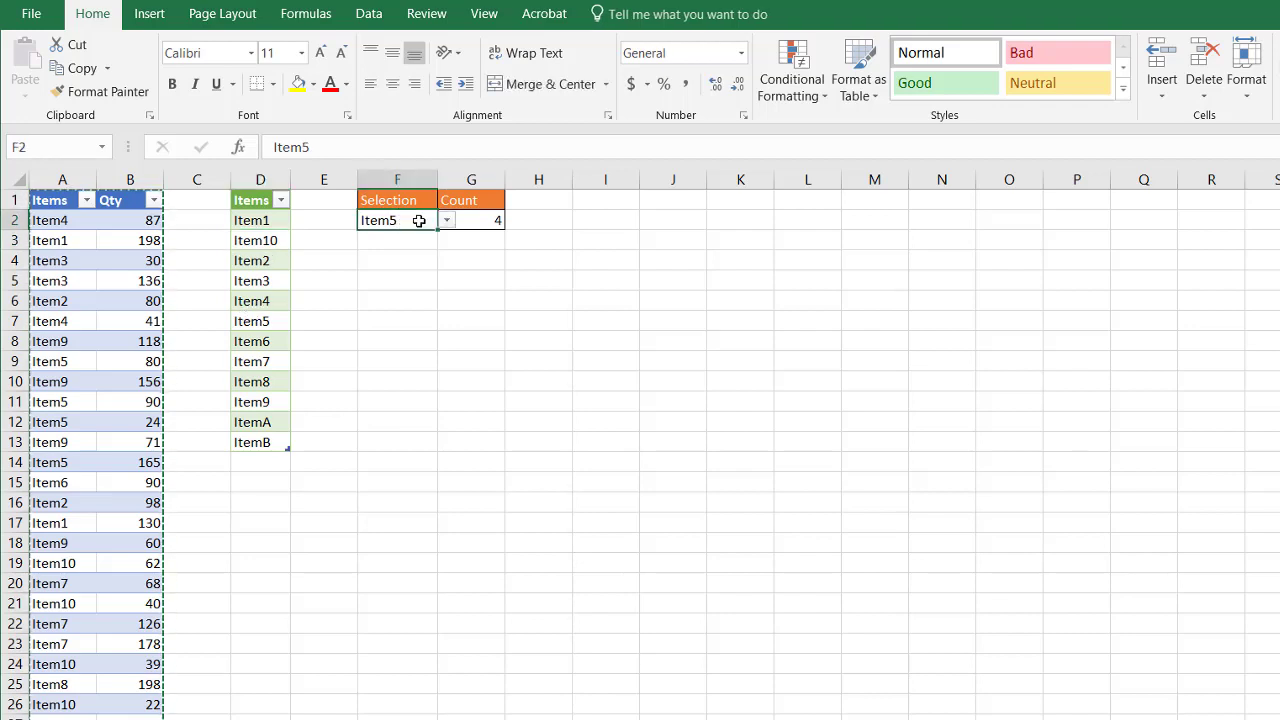
left_click(485, 218)
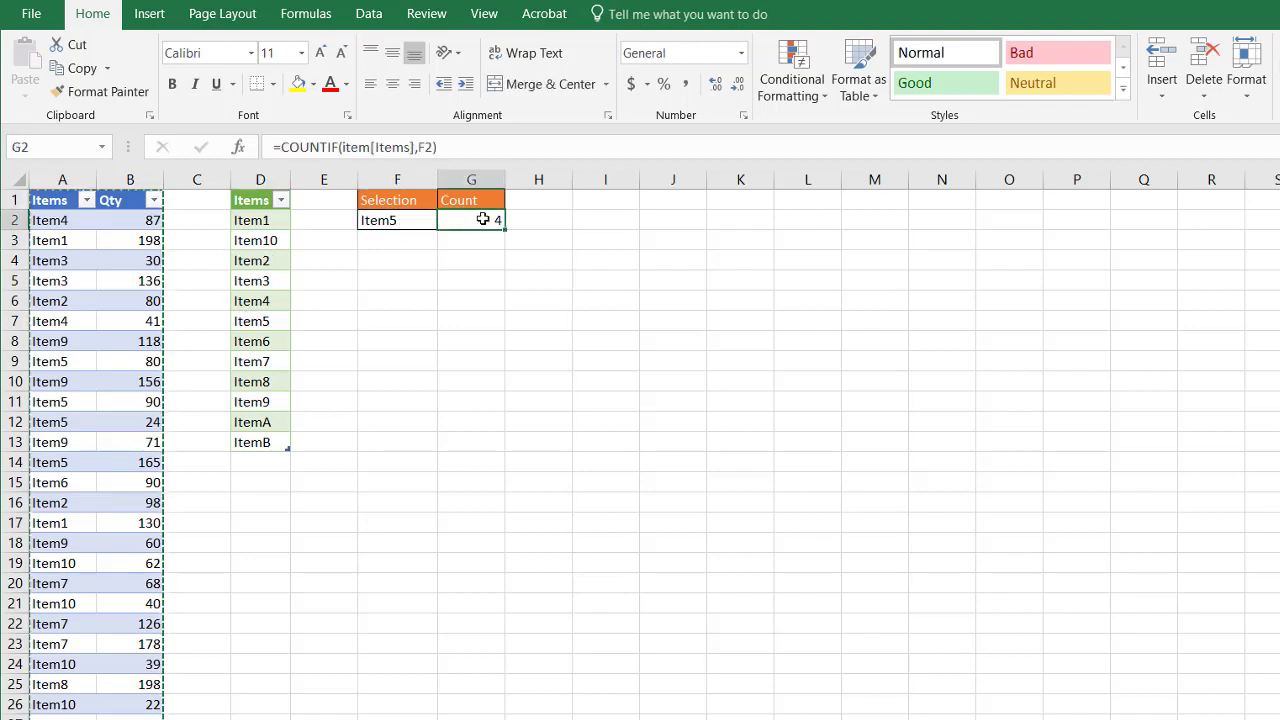
left_click(410, 220)
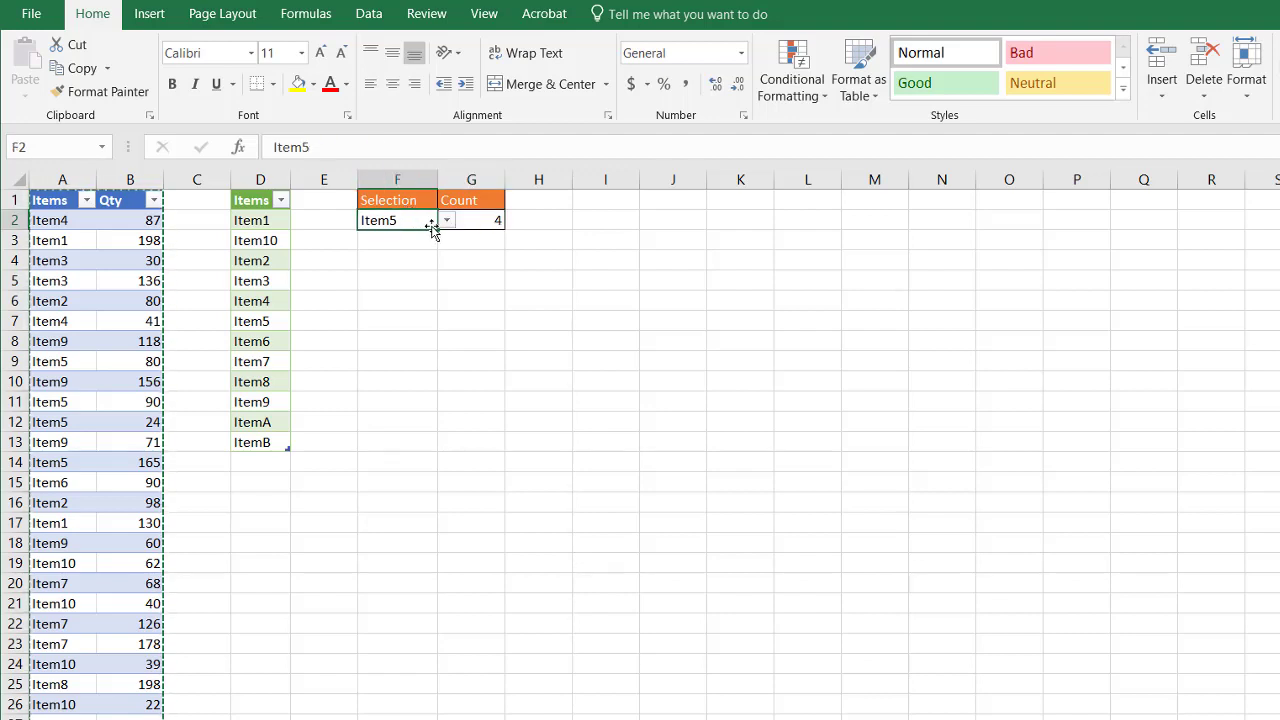
Step: Filter the table to A9's Item5 value, showing its four rows, then clear the Items filter
left_click(54, 367)
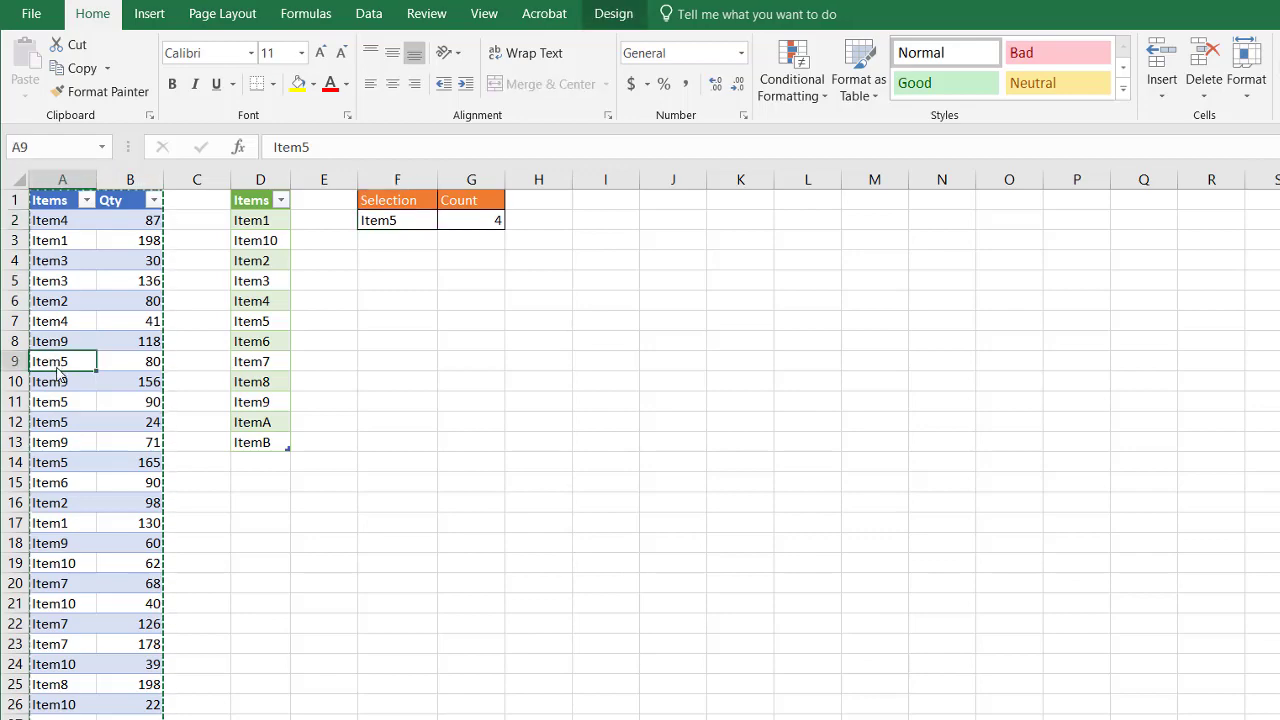
right_click(60, 362)
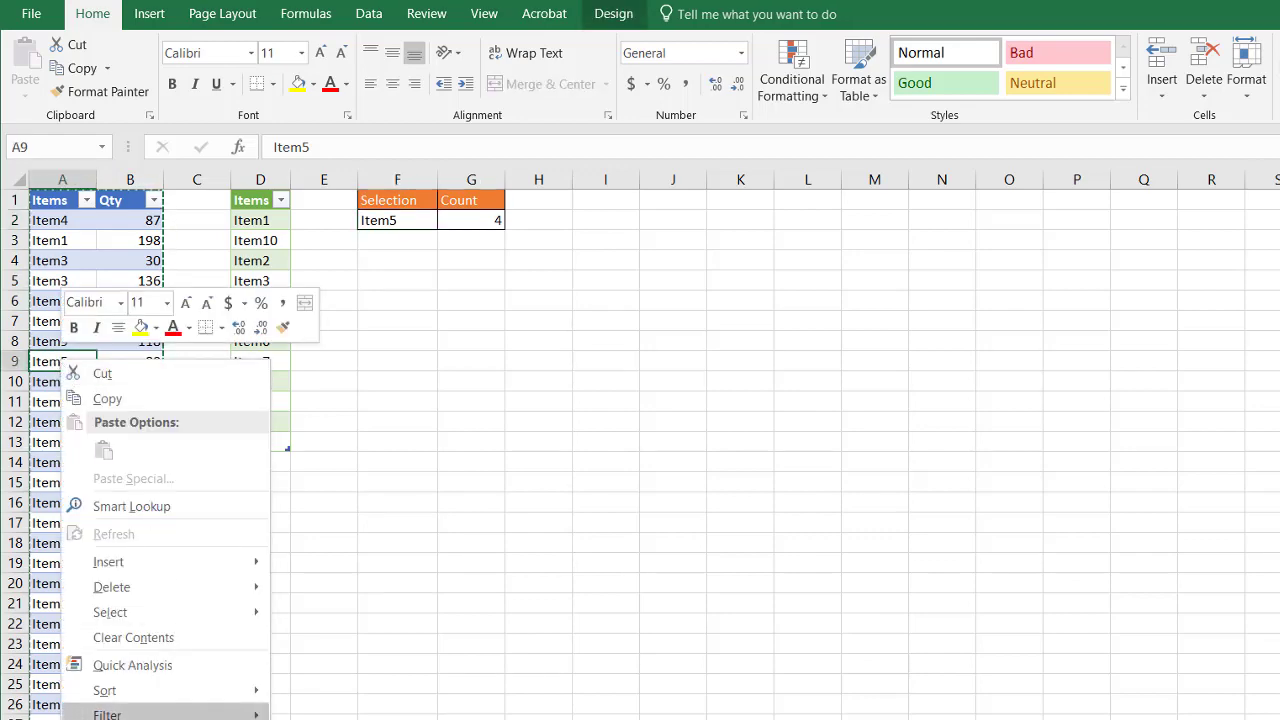
mouse_move(250, 716)
left_click(390, 677)
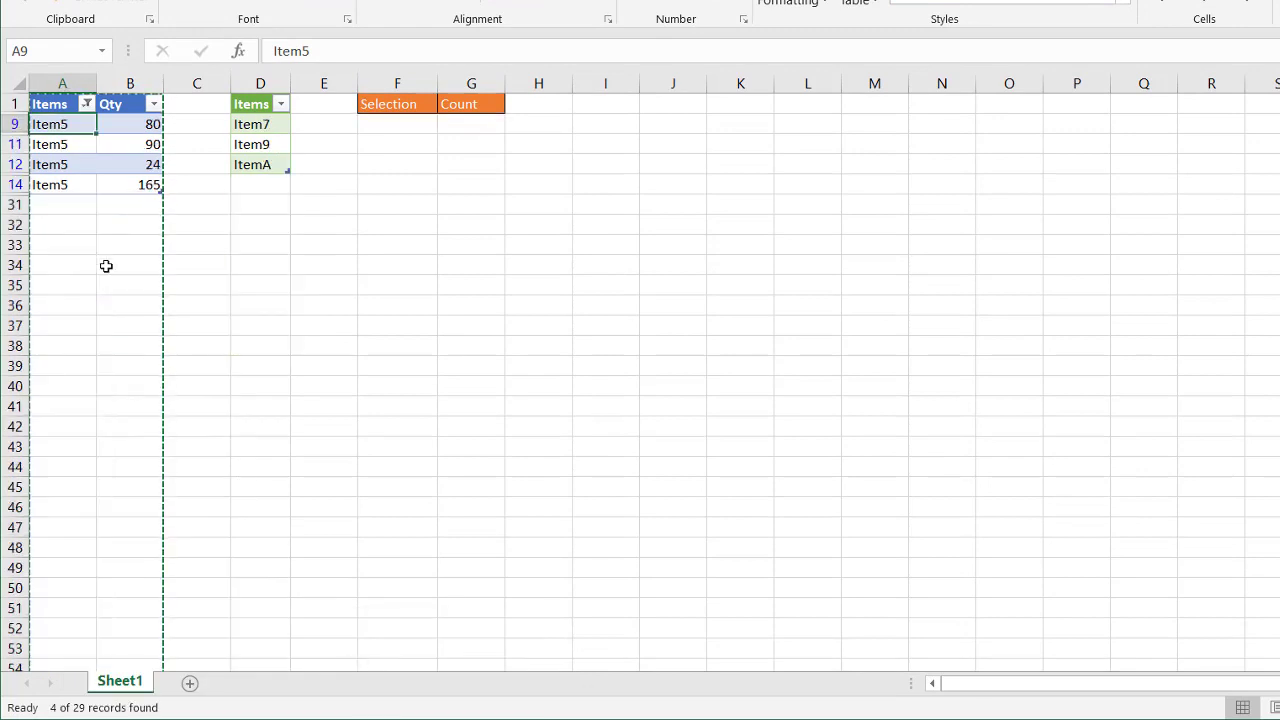
left_click(86, 104)
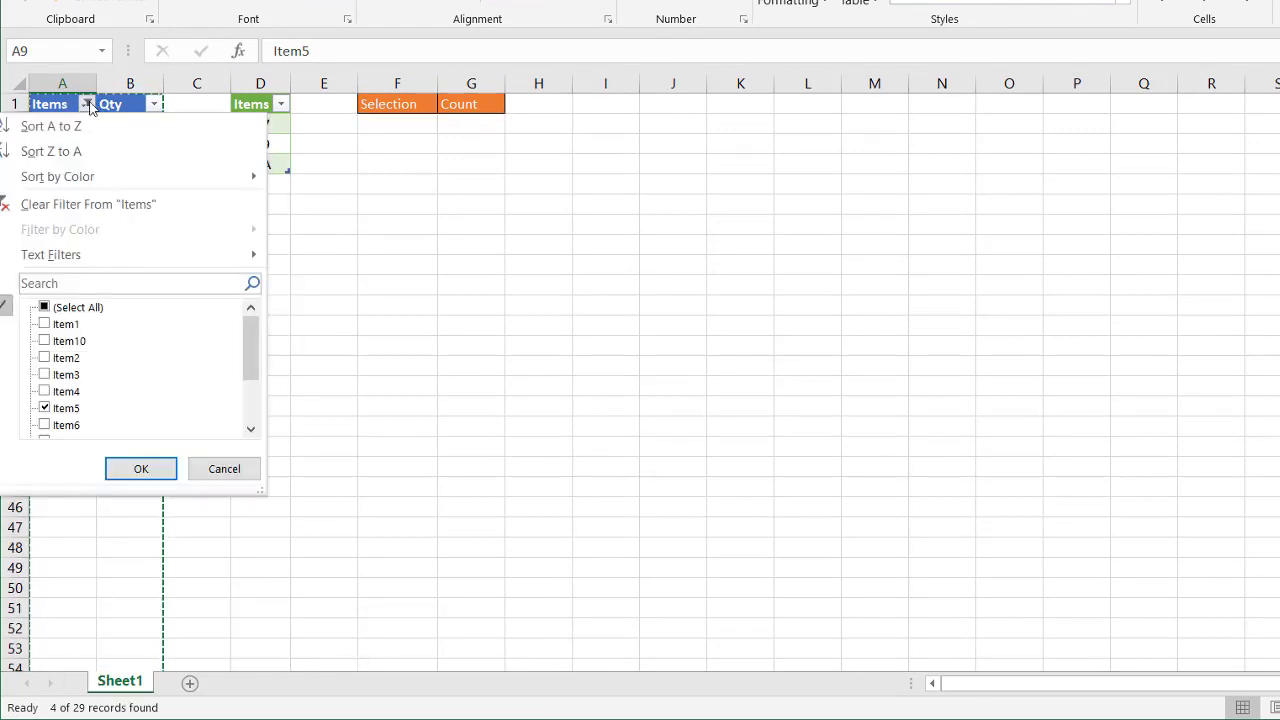
left_click(85, 203)
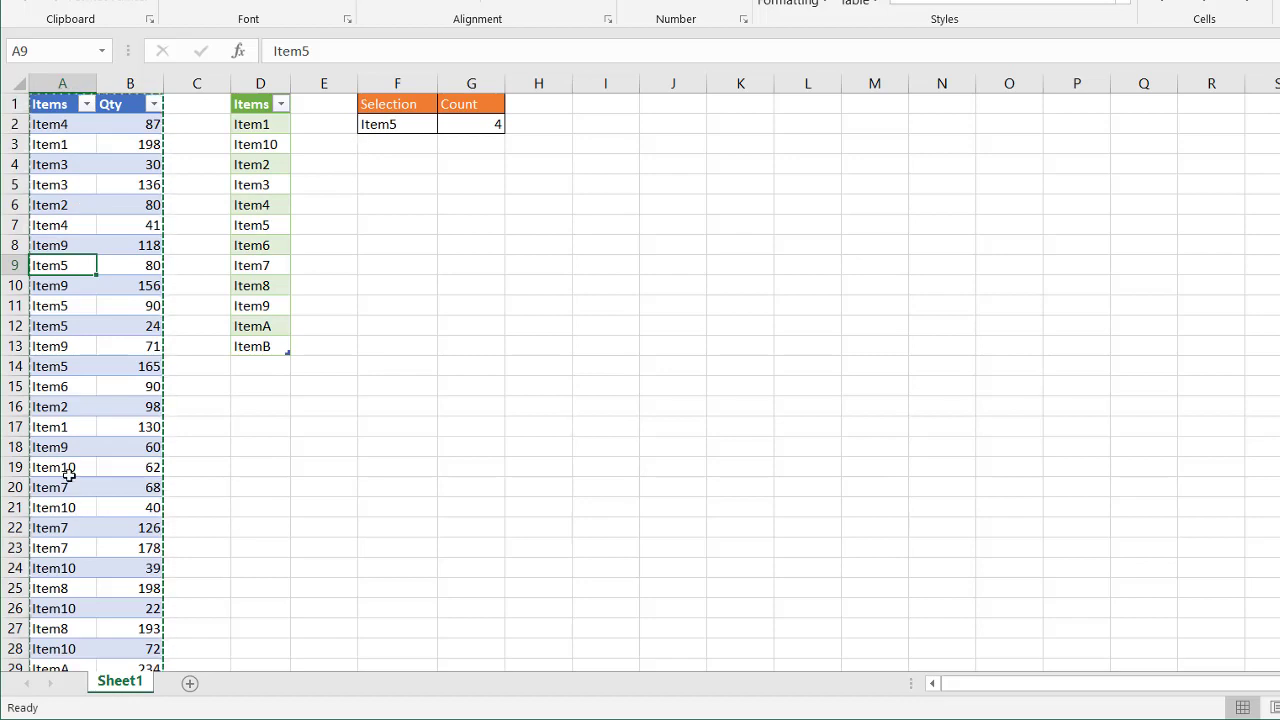
Step: Choose Item10 in F2 and check that the Count in G2 shows 5
left_click(430, 122)
left_click(446, 125)
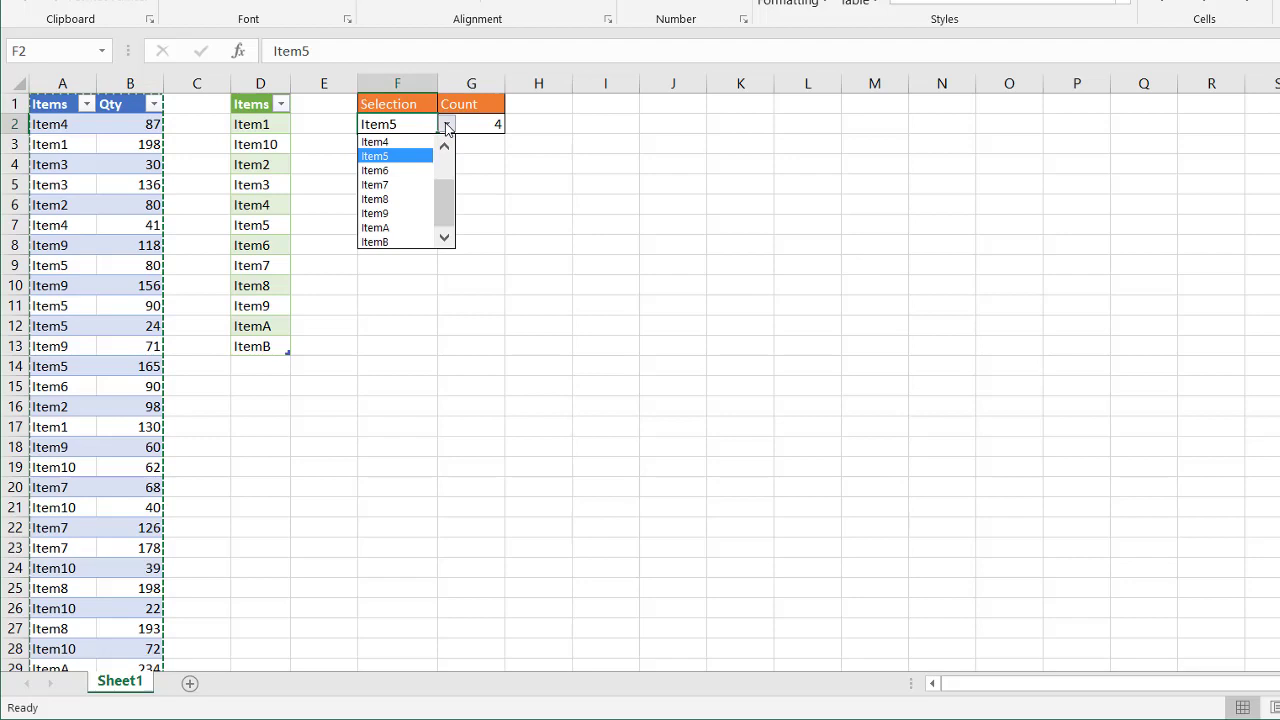
left_click_drag(439, 196, 436, 165)
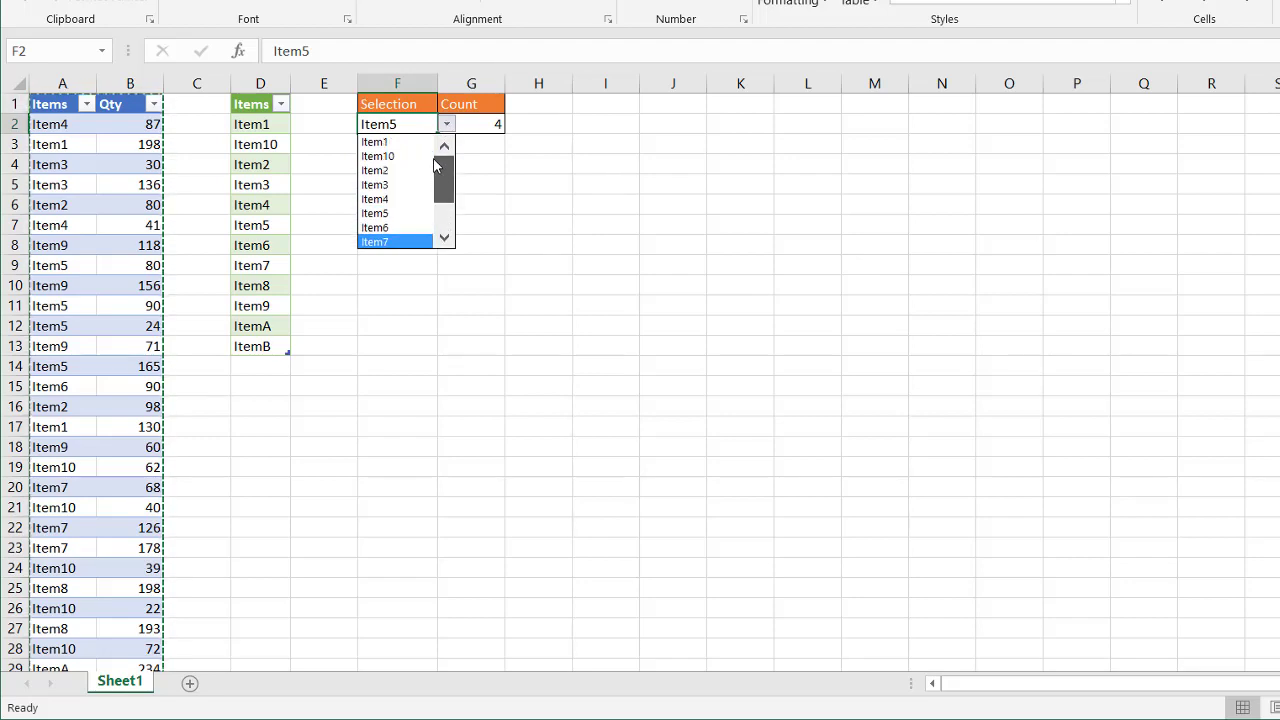
left_click(430, 156)
left_click(490, 128)
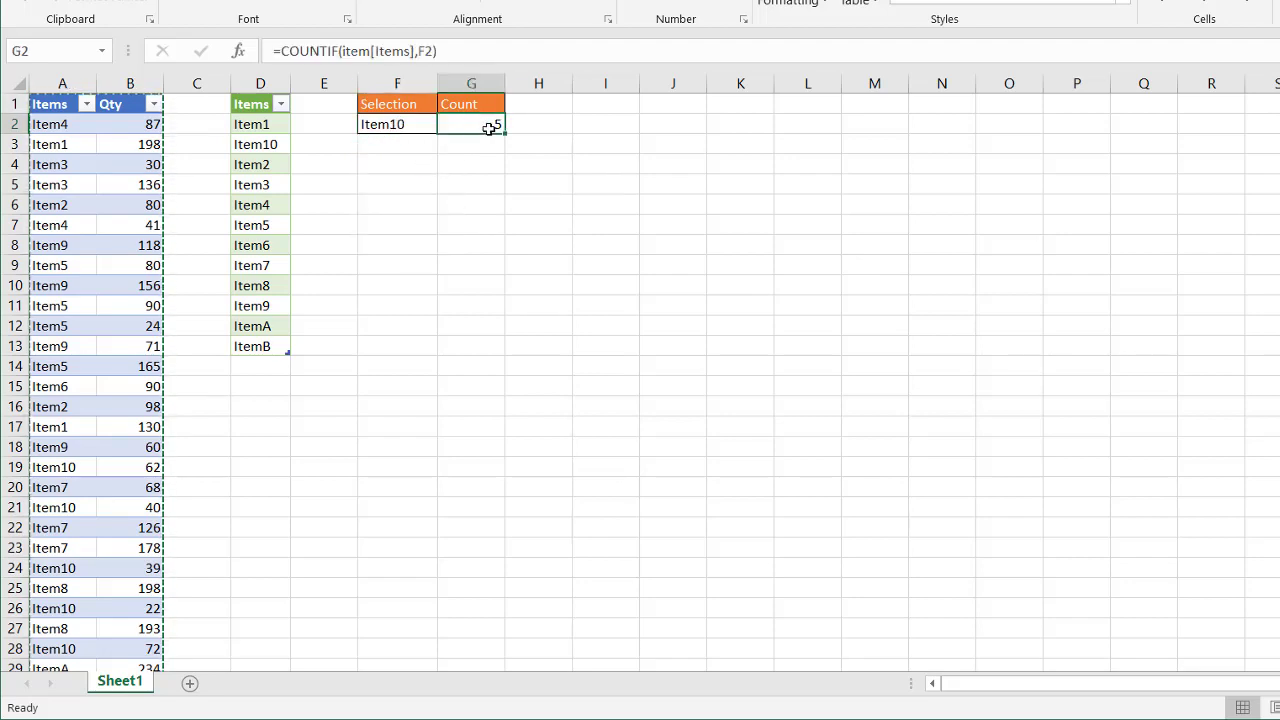
left_click(408, 121)
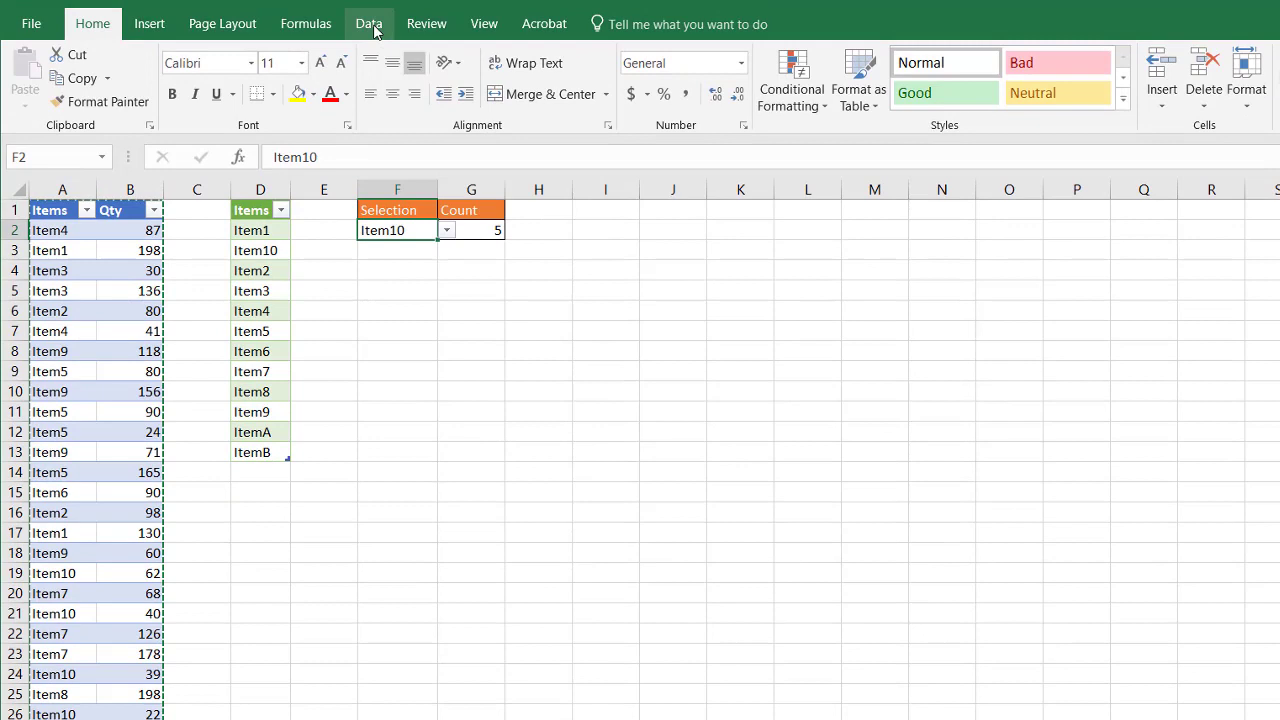
Step: Switch the ribbon to the Data tab's import and query tools
left_click(371, 26)
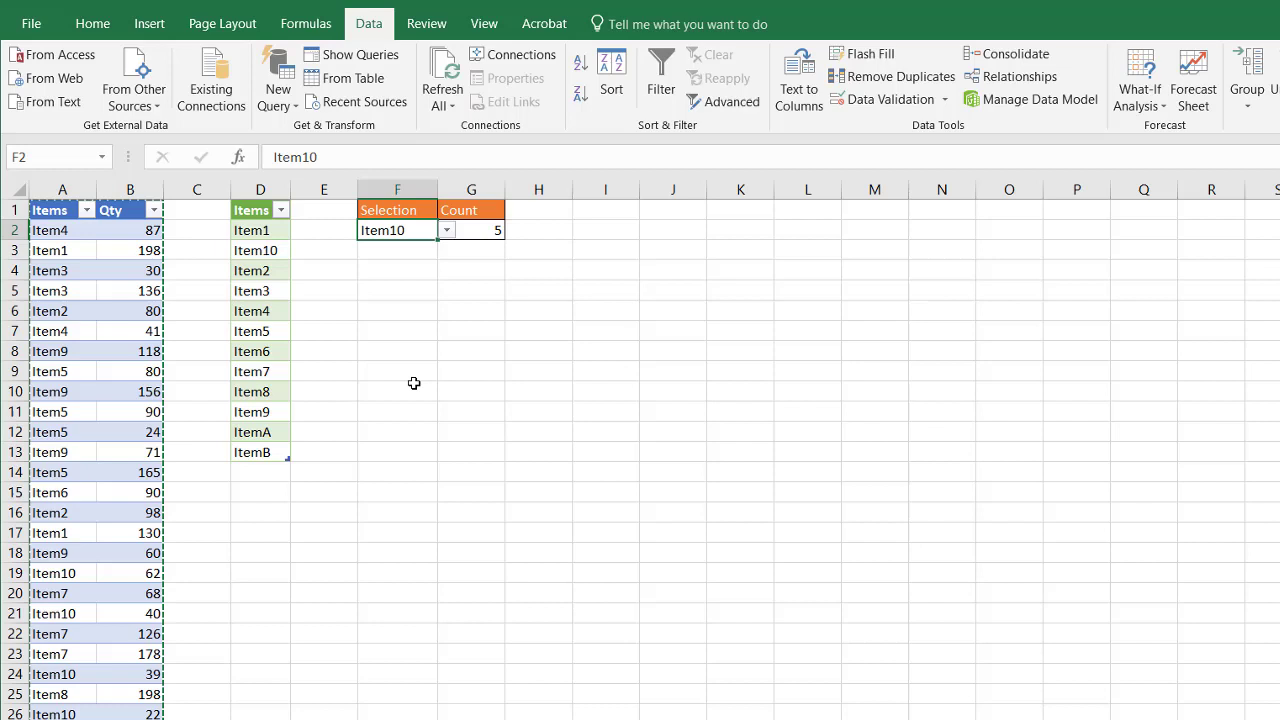
Step: Copy the Items/Qty table data and paste it as values at A1 of a blank sheet
left_click_drag(48, 218, 125, 212)
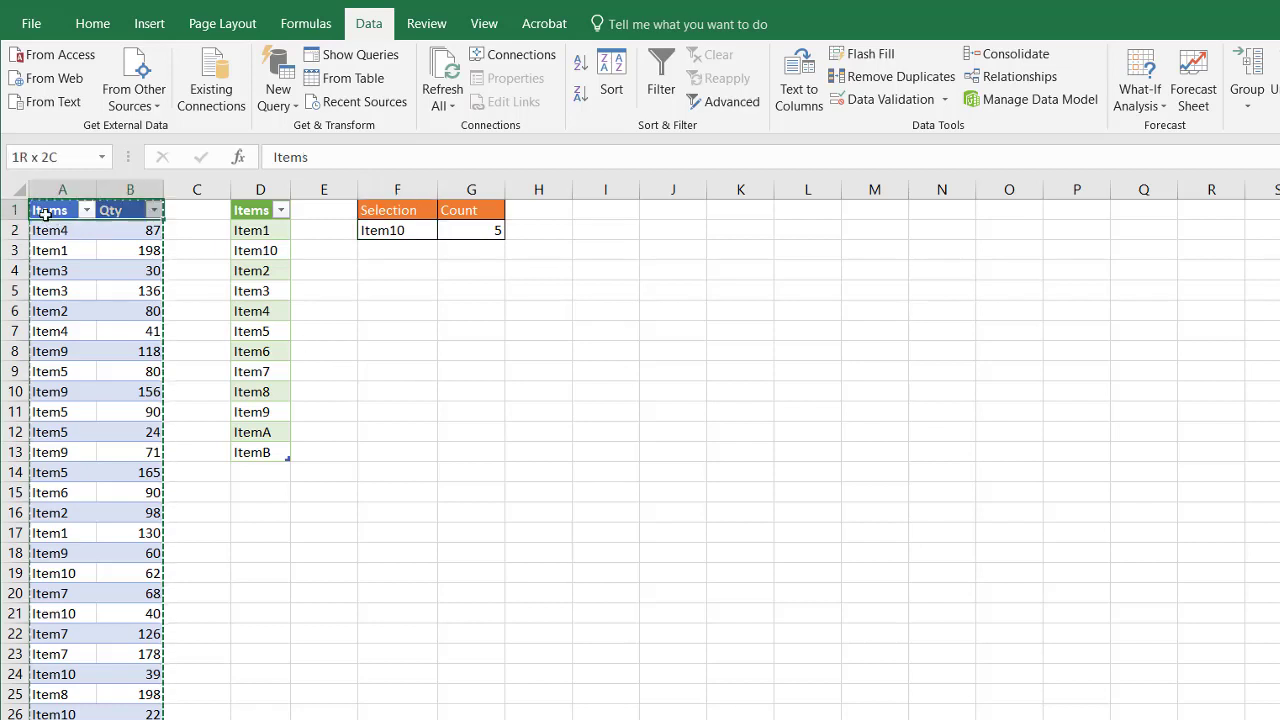
left_click(72, 268)
key("ctrl+a")
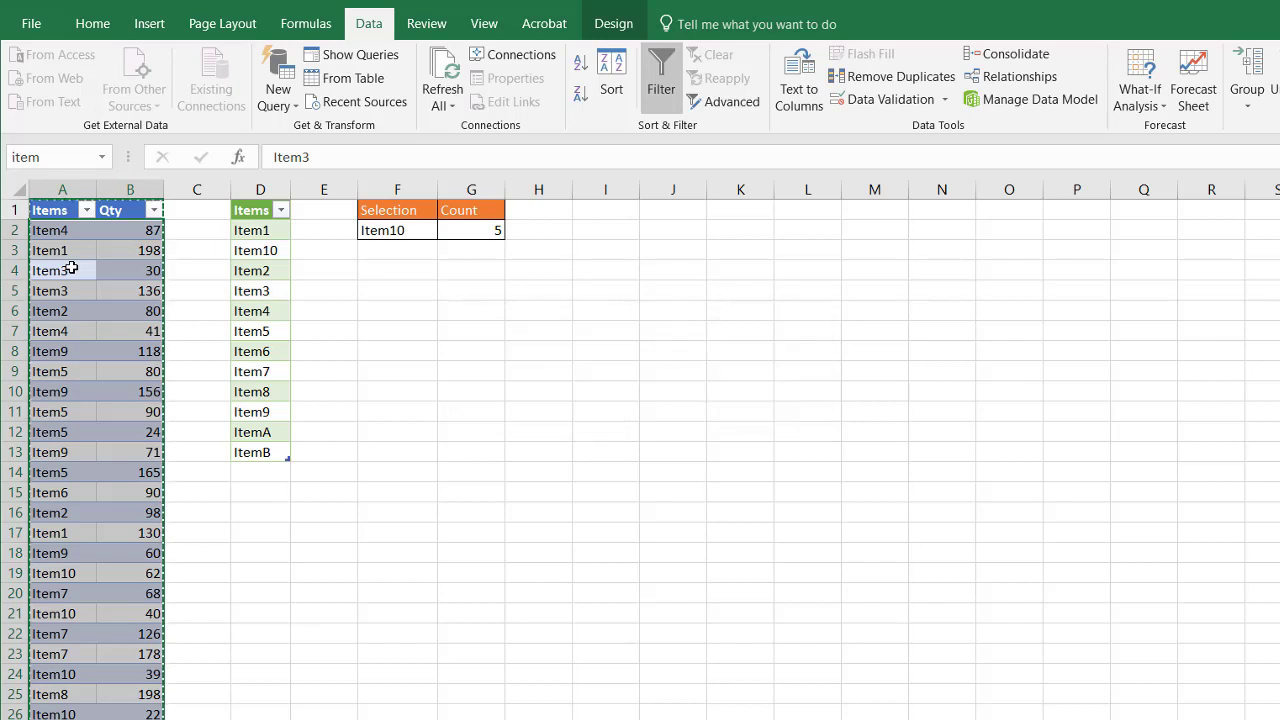
key("ctrl+c")
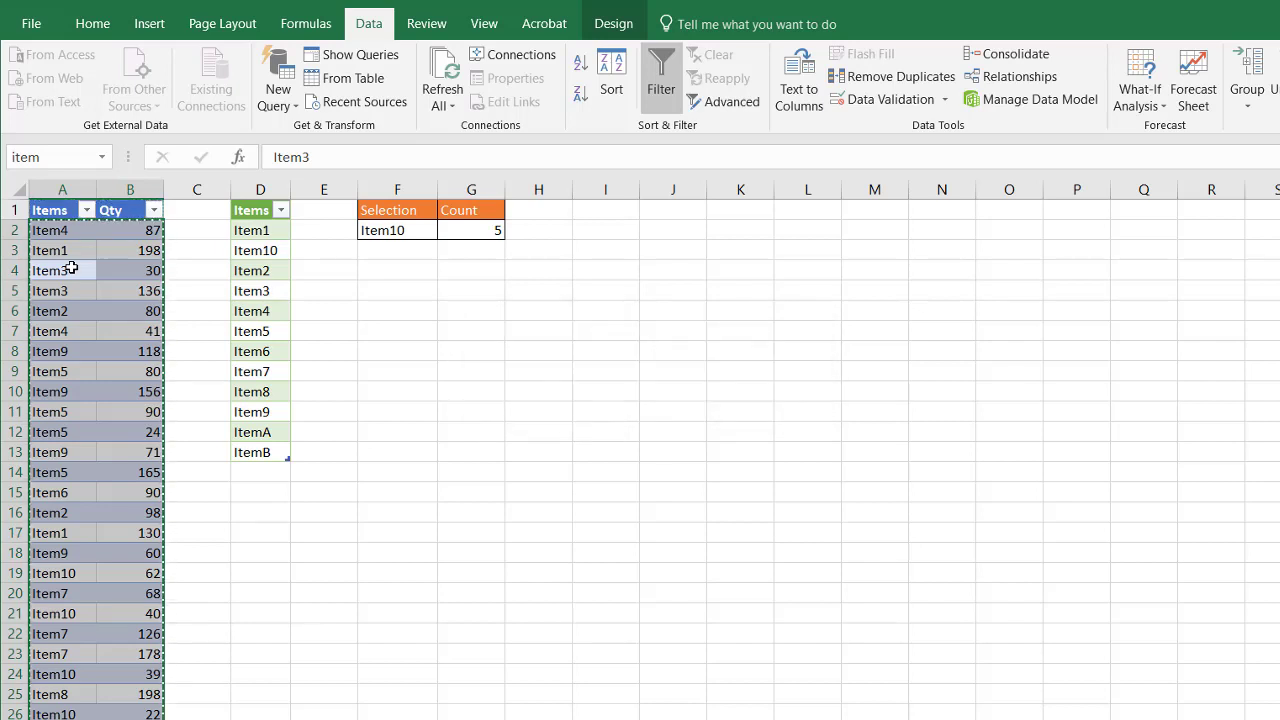
key("ctrl+n")
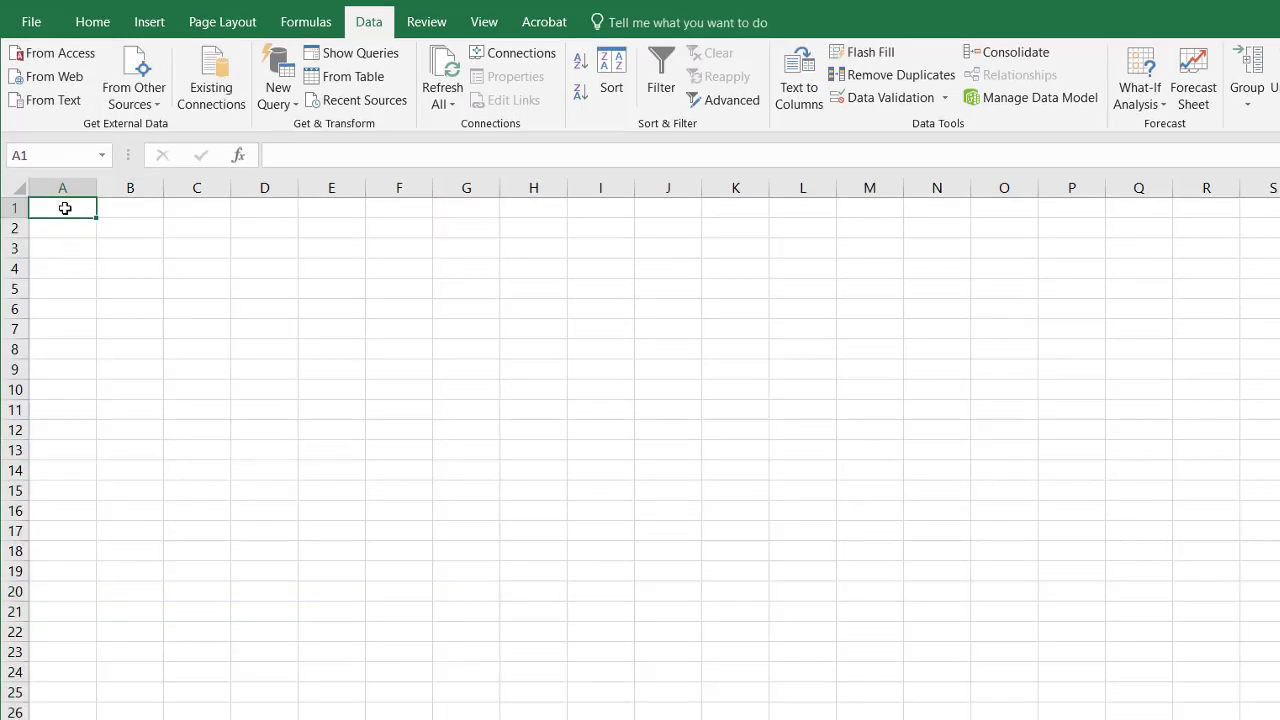
left_click(89, 27)
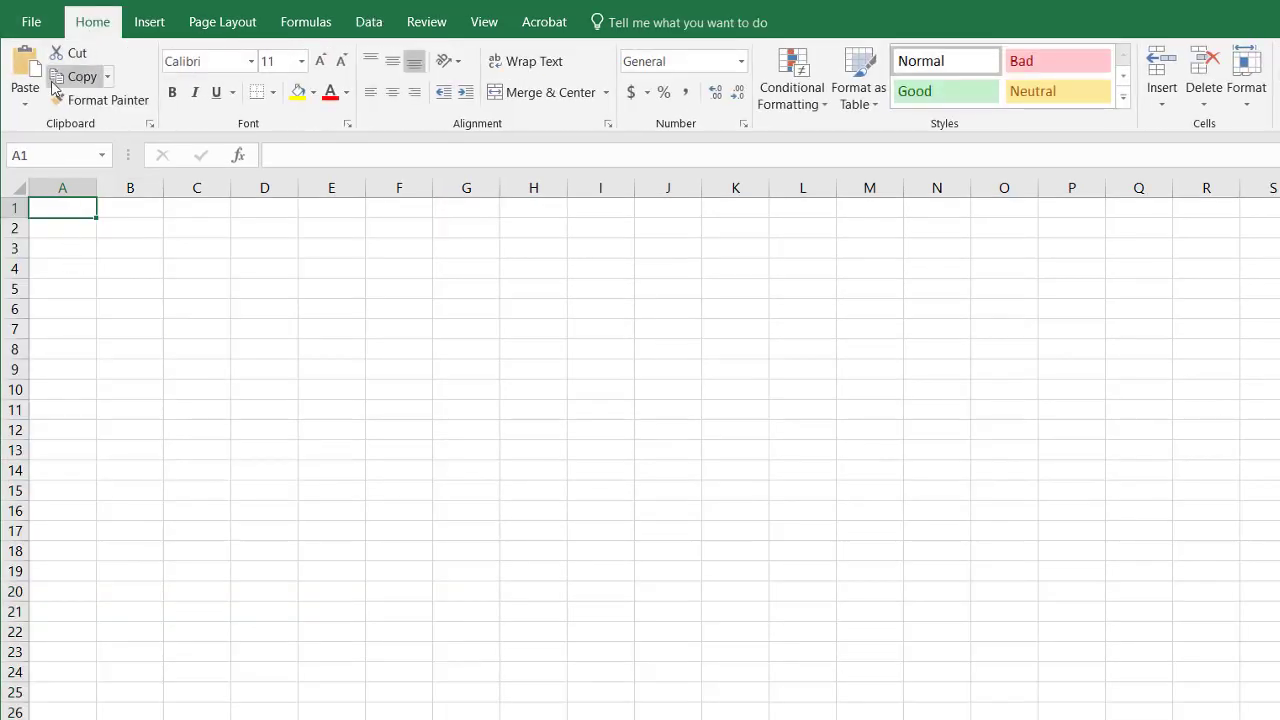
left_click(25, 97)
left_click(22, 240)
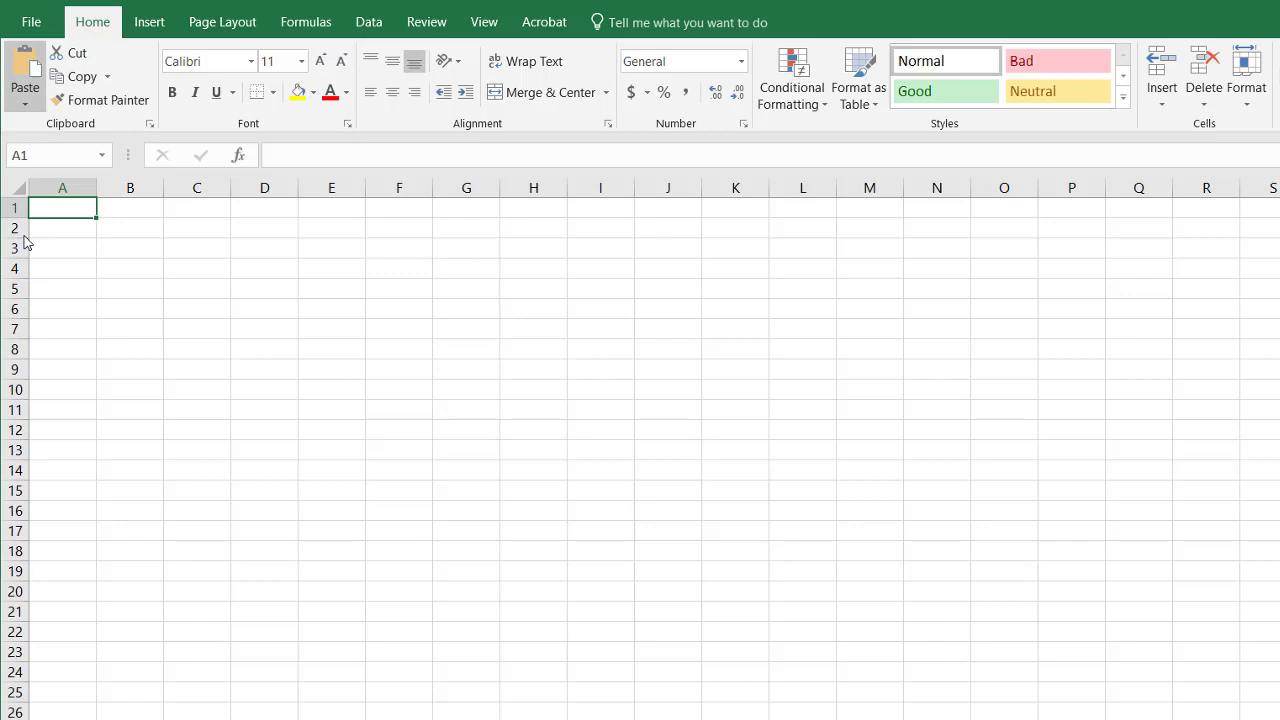
left_click(134, 312)
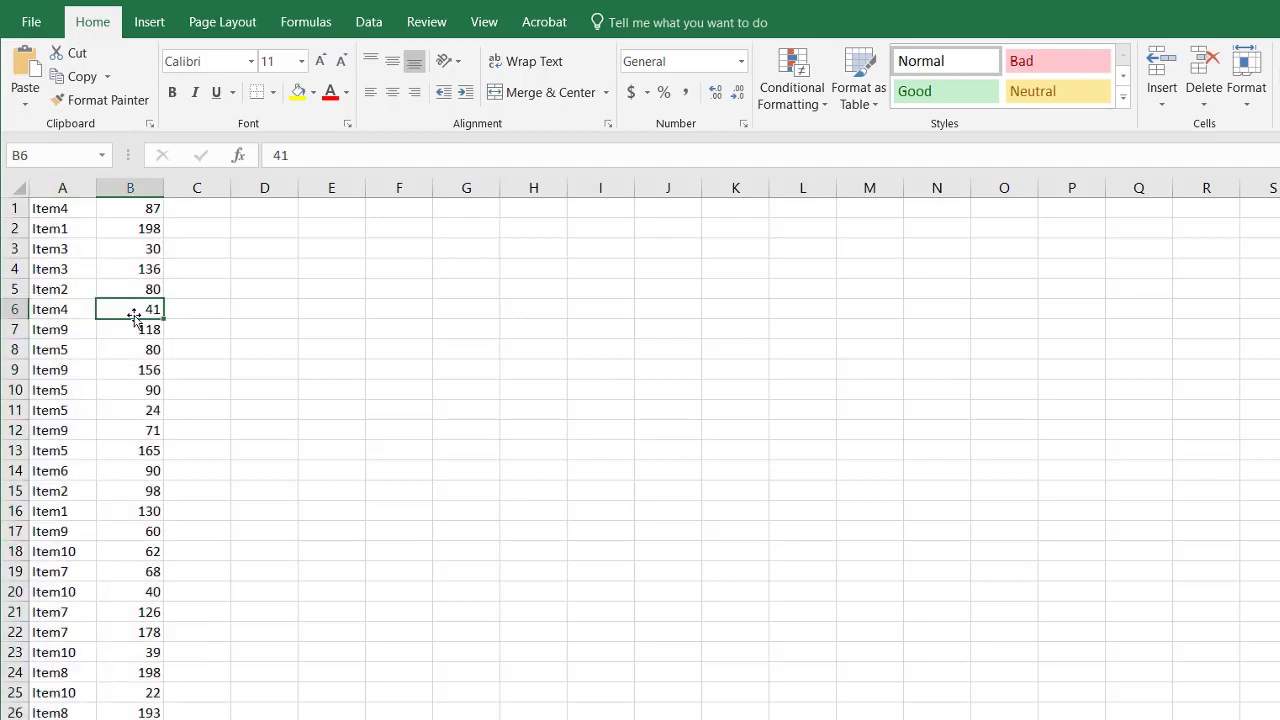
Step: Insert a blank row above the data and enter headers Item in A1 and Qty in B1
left_click(6, 208)
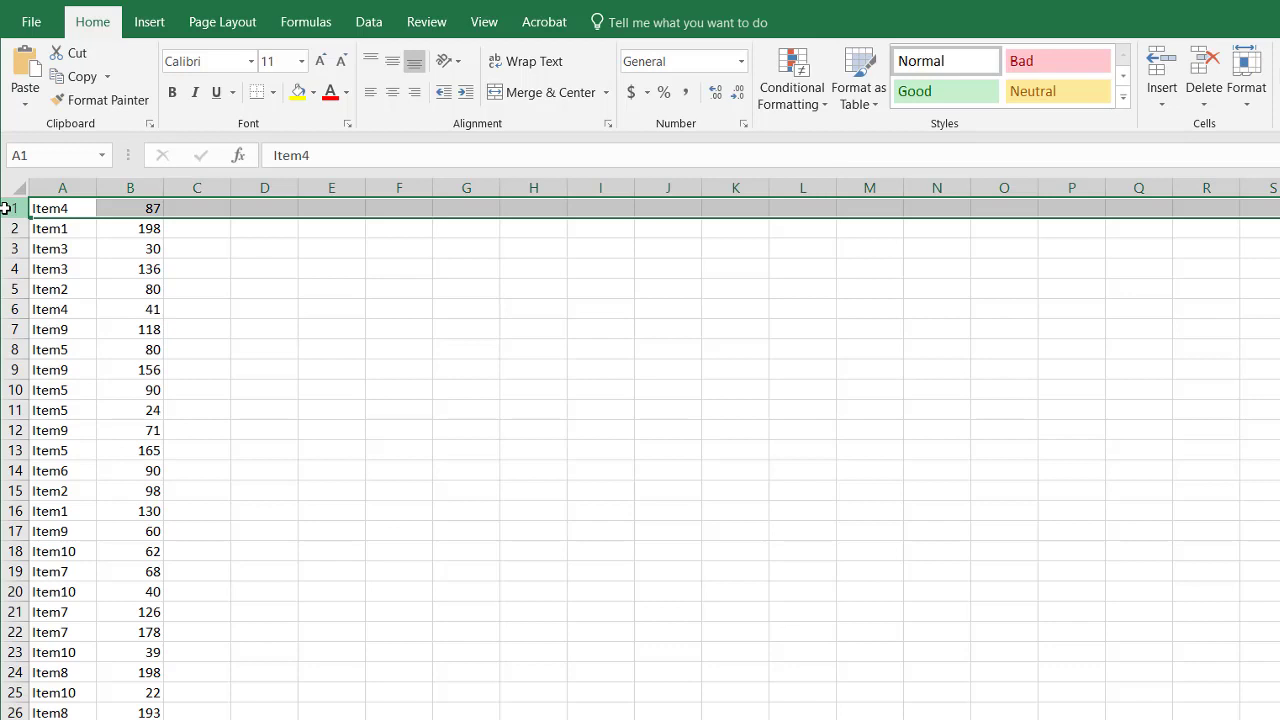
right_click(5, 208)
left_click(126, 355)
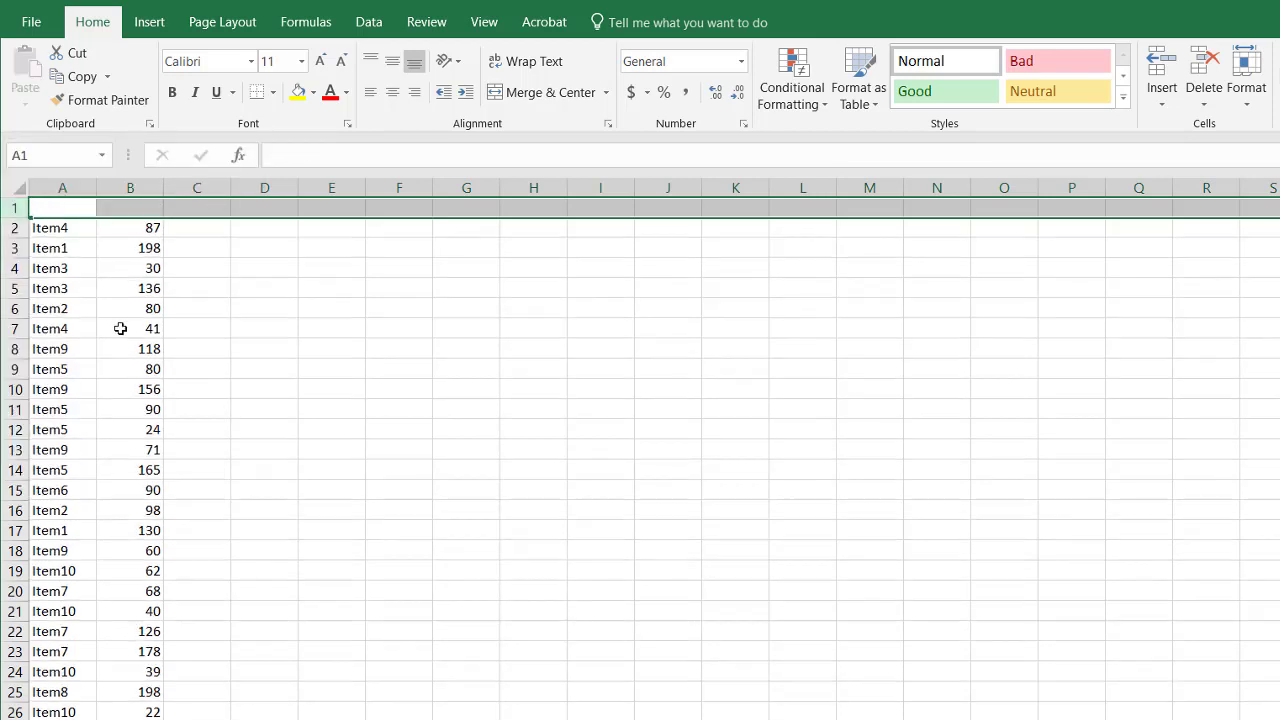
left_click(63, 206)
type("Item")
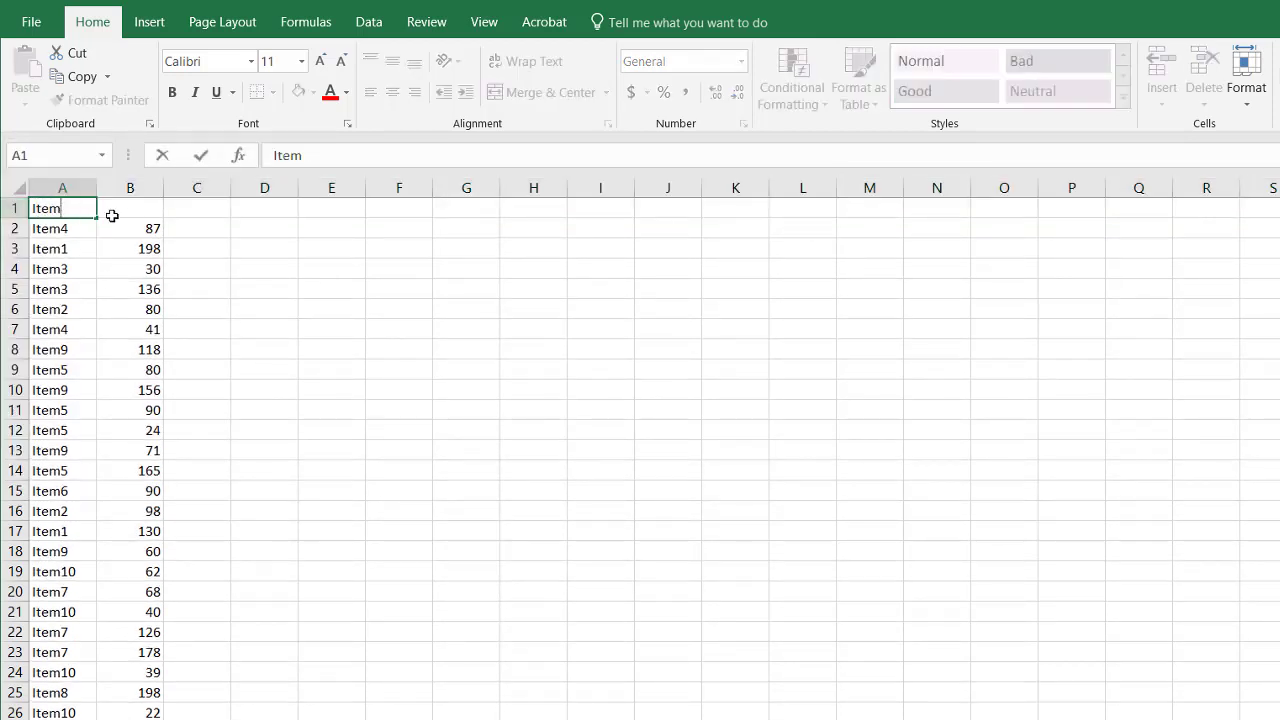
left_click(129, 215)
type("Qty")
key("Return")
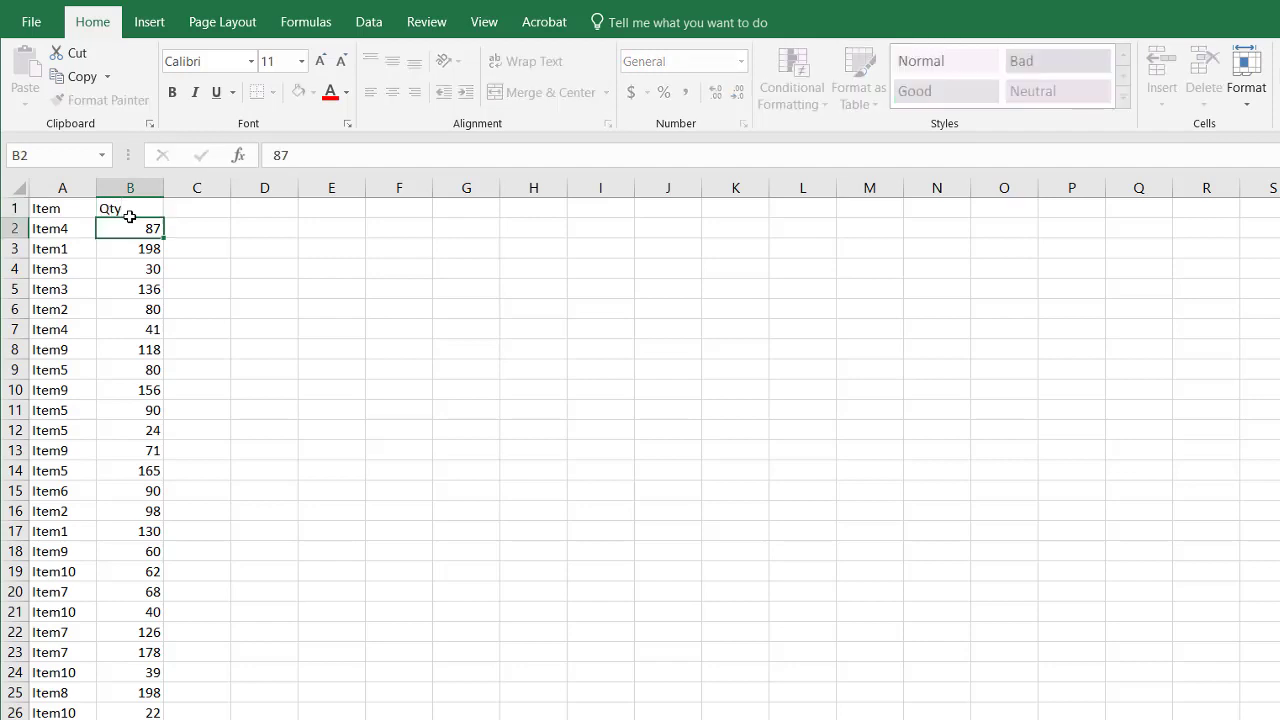
left_click(123, 294)
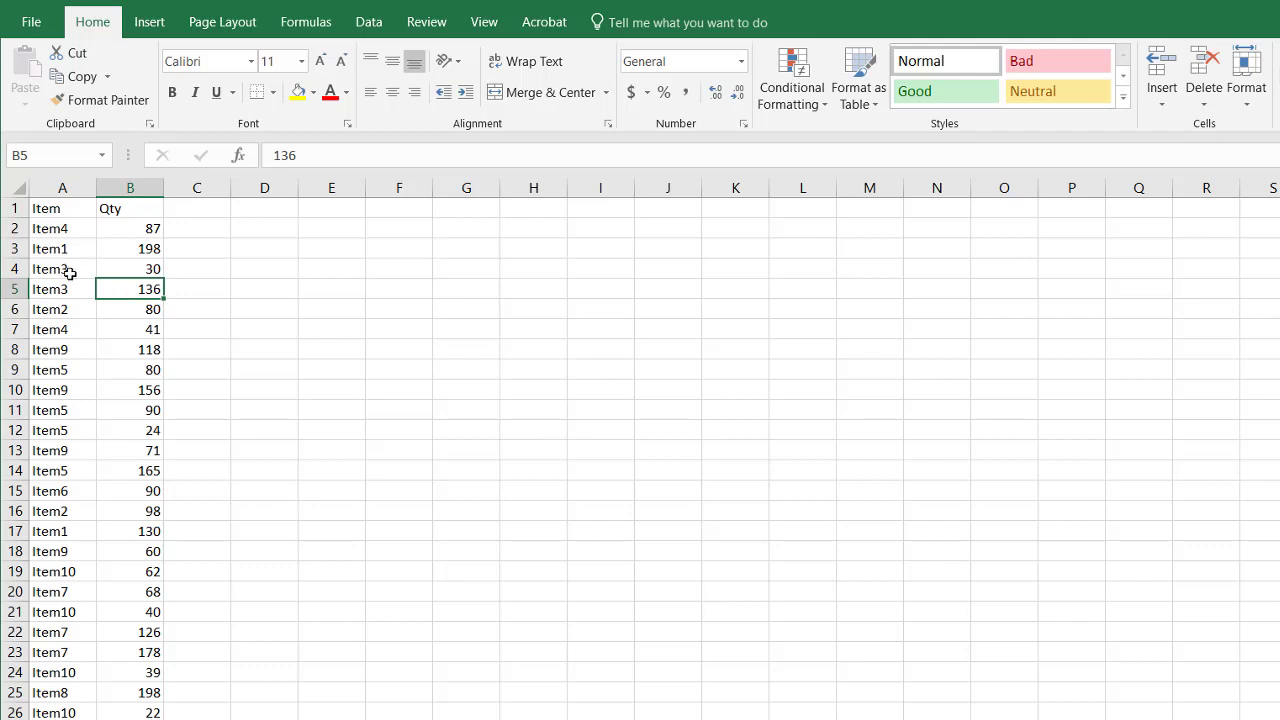
Step: Create a From Table query on =$A$1:$B$30 with My table has headers ticked
left_click(372, 22)
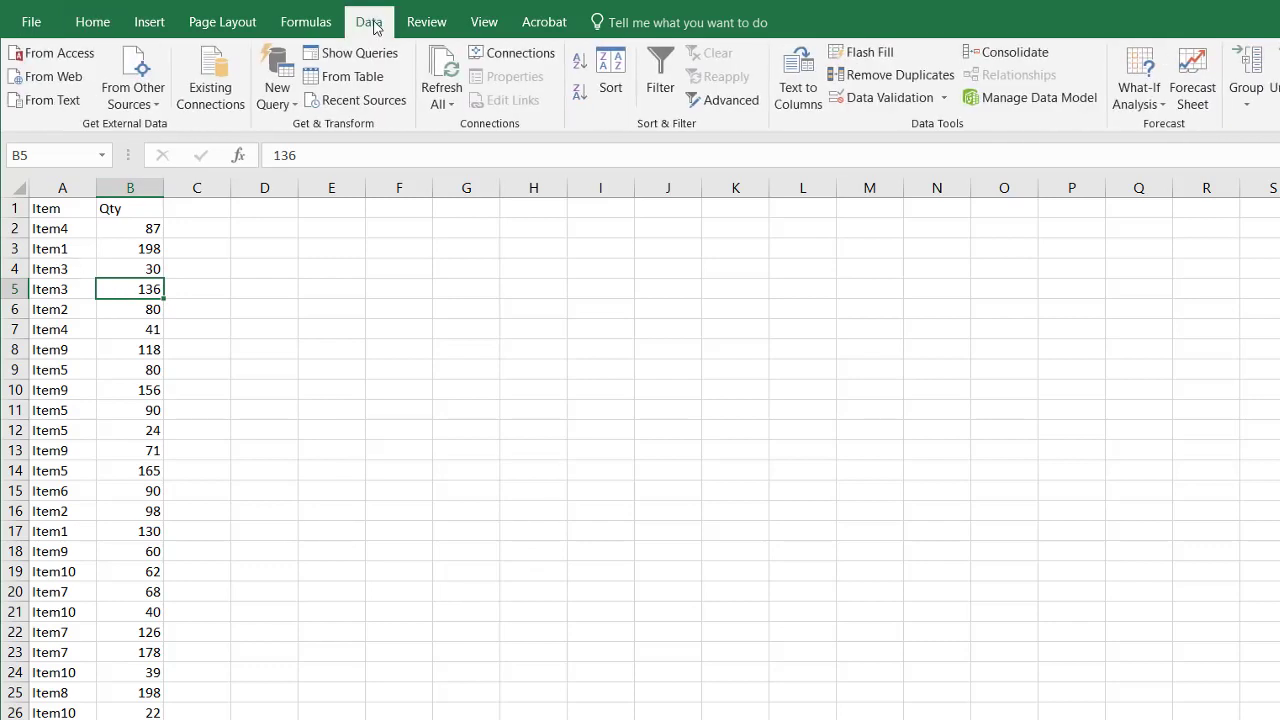
left_click(350, 80)
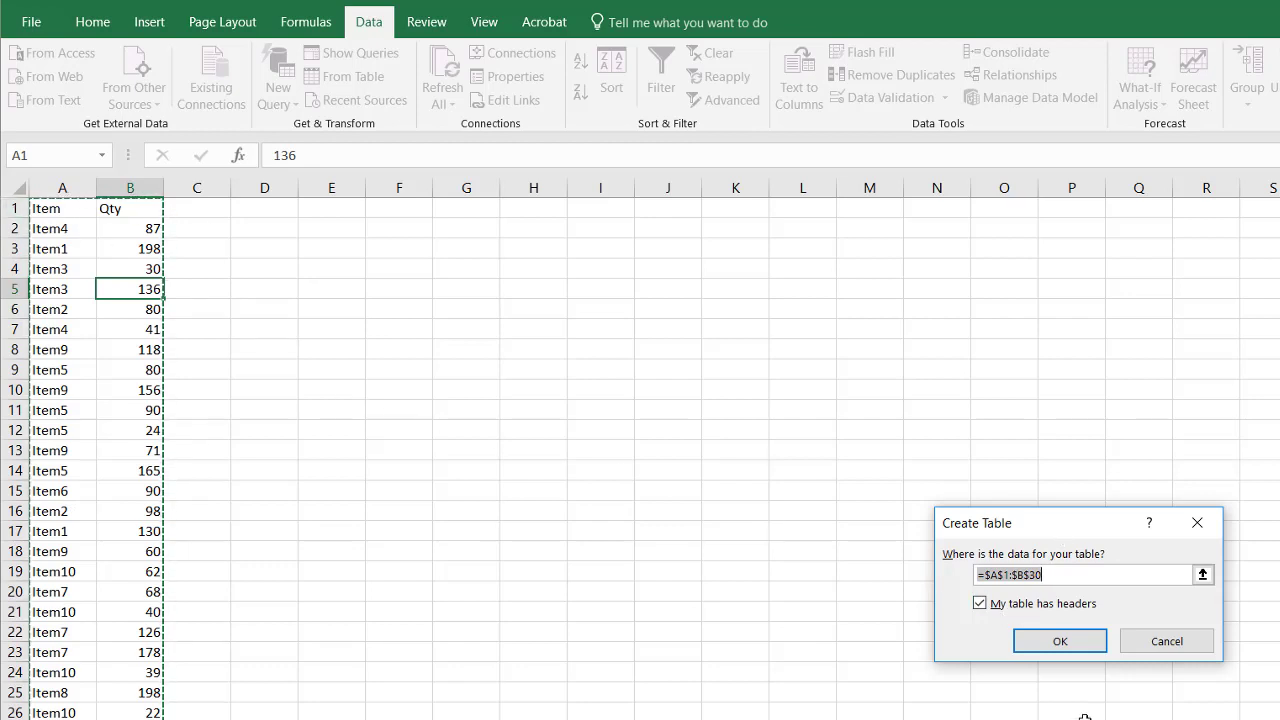
left_click(1066, 642)
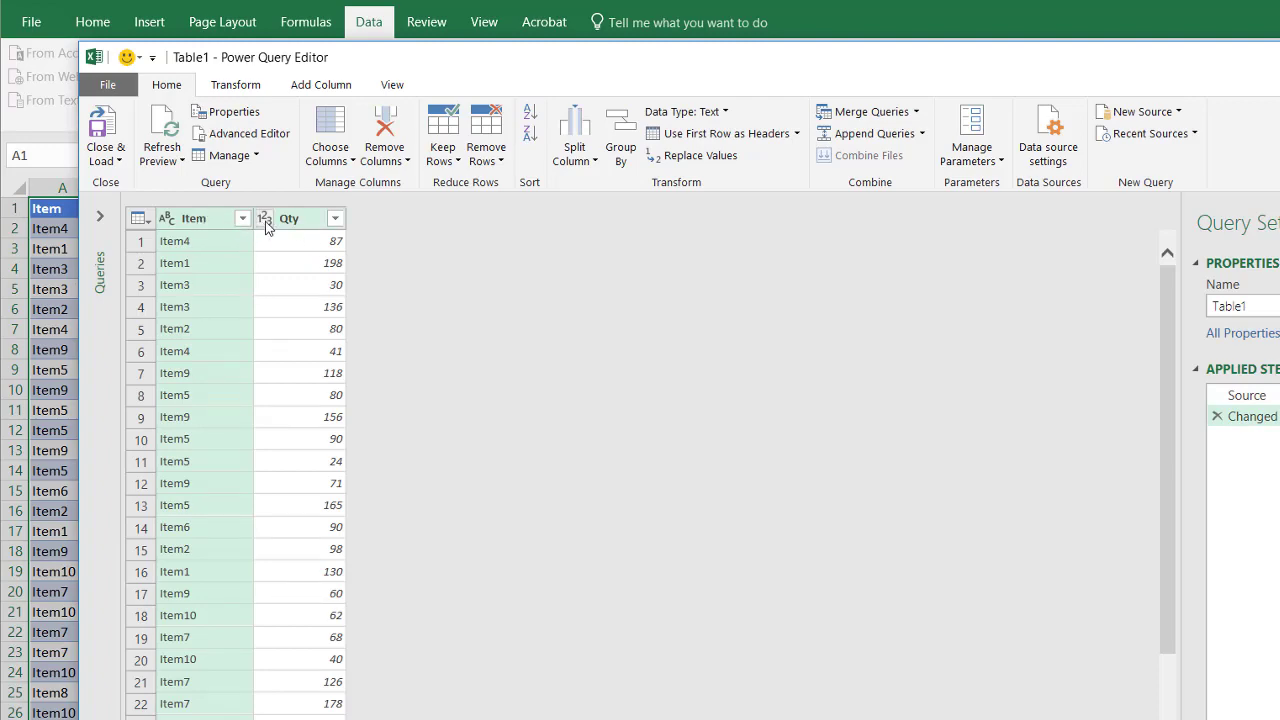
Step: Remove the Qty column, remove duplicate Item values, and sort Item ascending
left_click(266, 220)
right_click(193, 177)
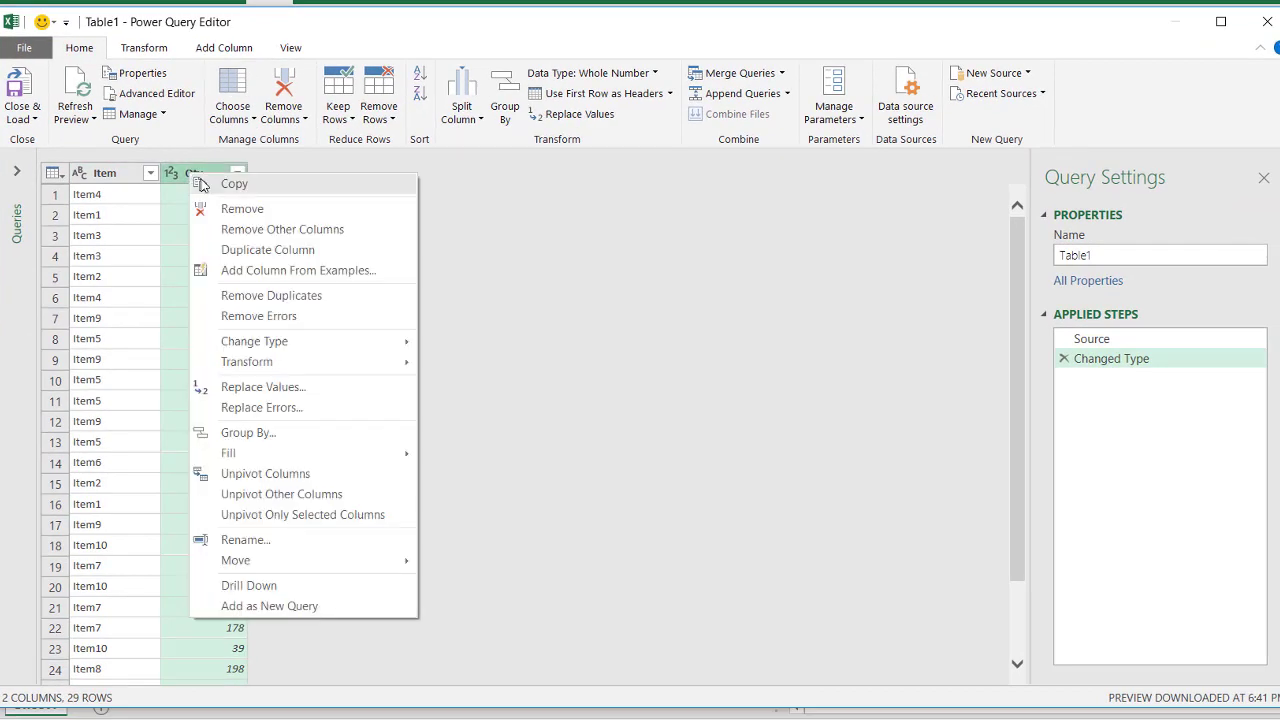
left_click(256, 217)
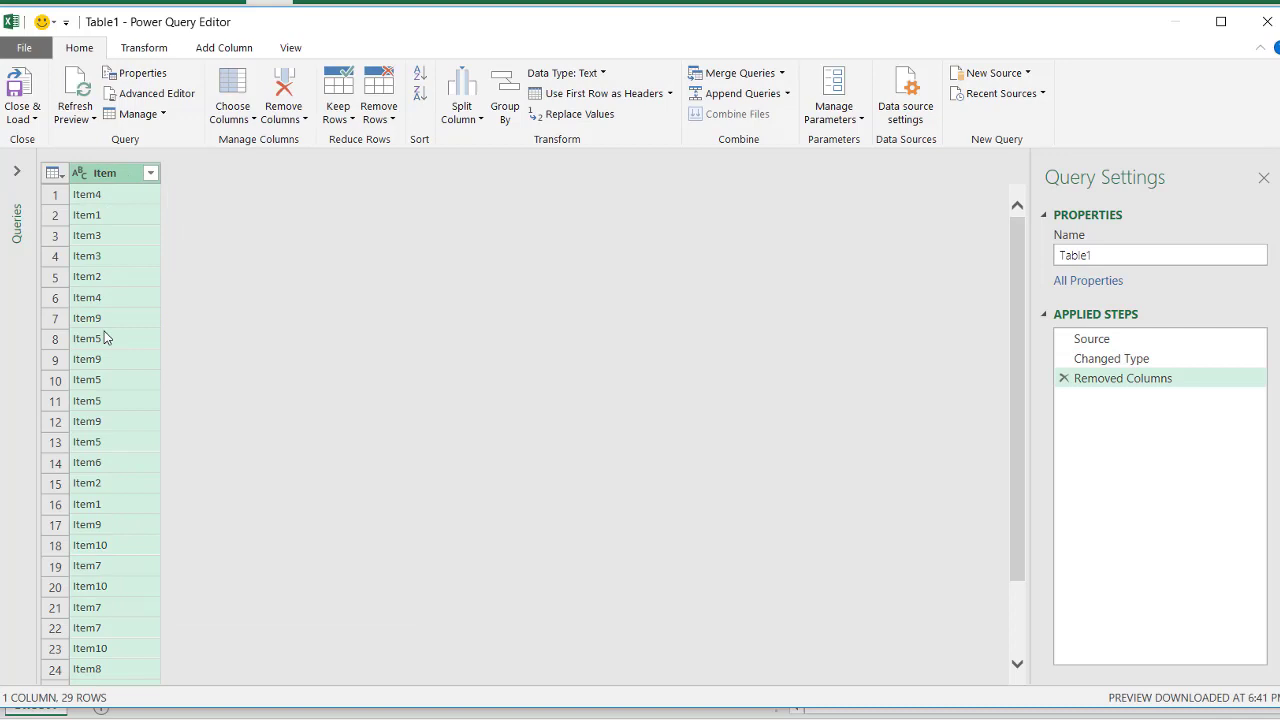
right_click(110, 179)
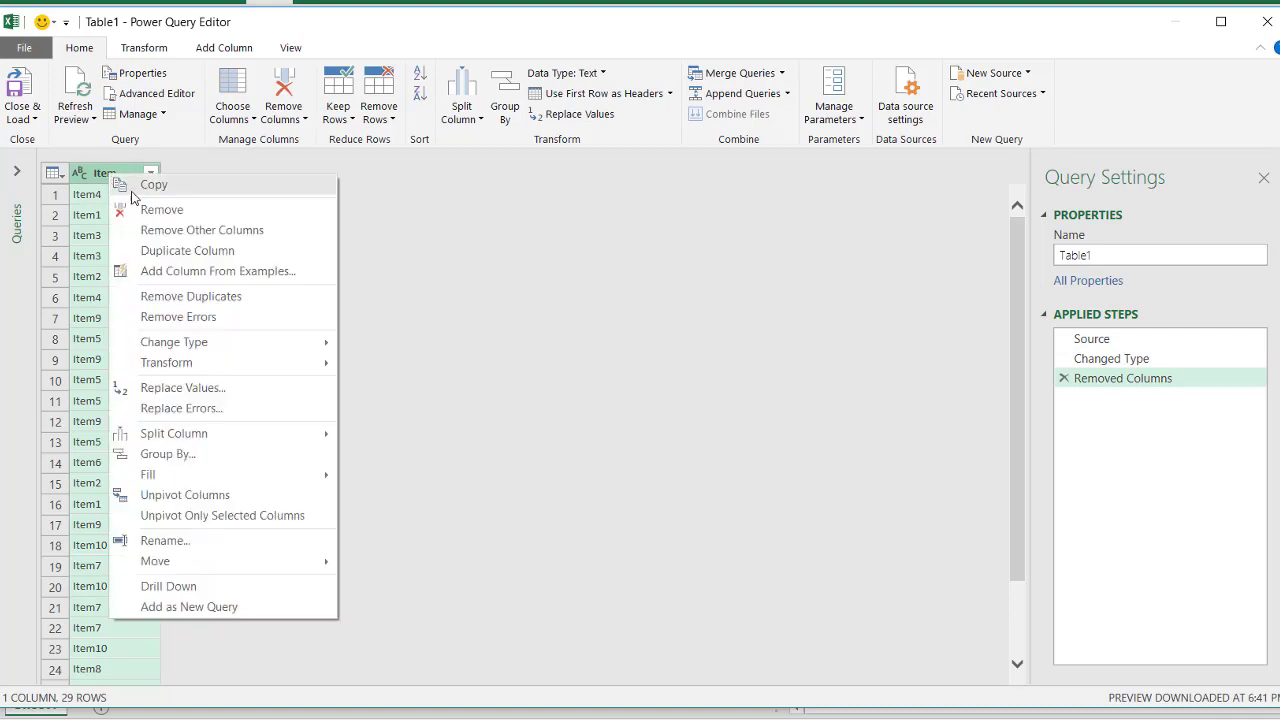
left_click(221, 300)
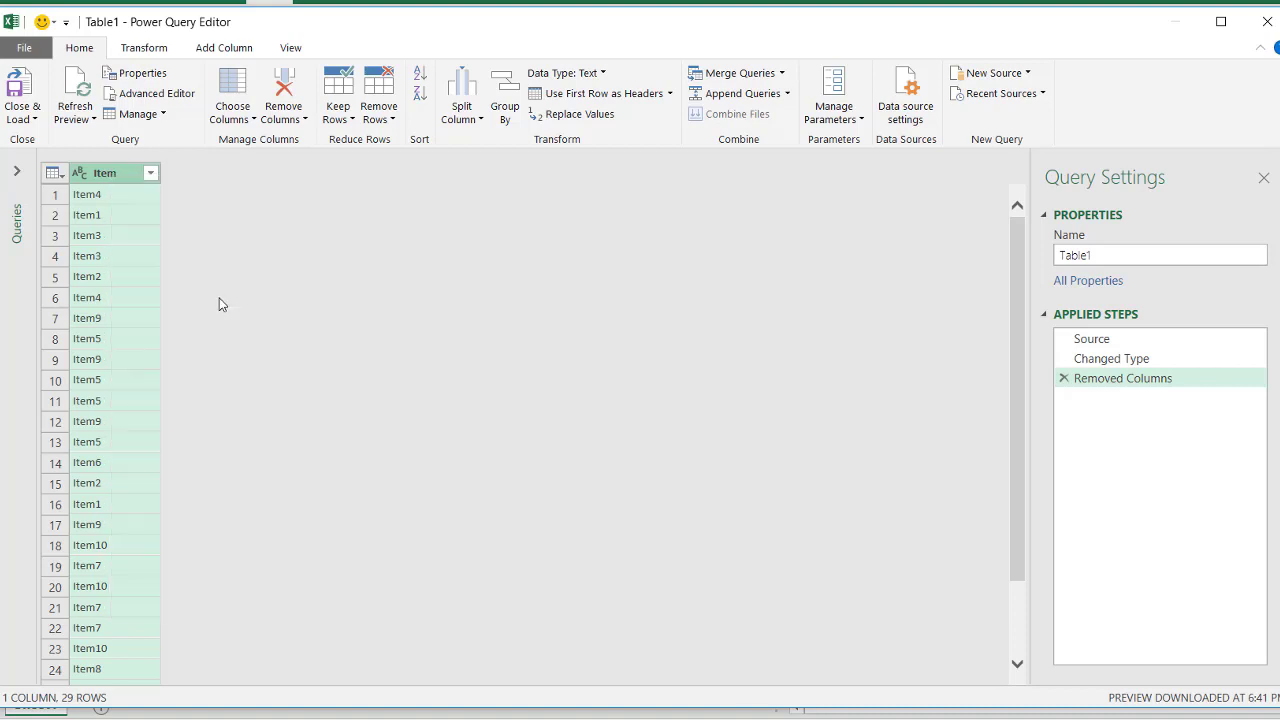
left_click(151, 174)
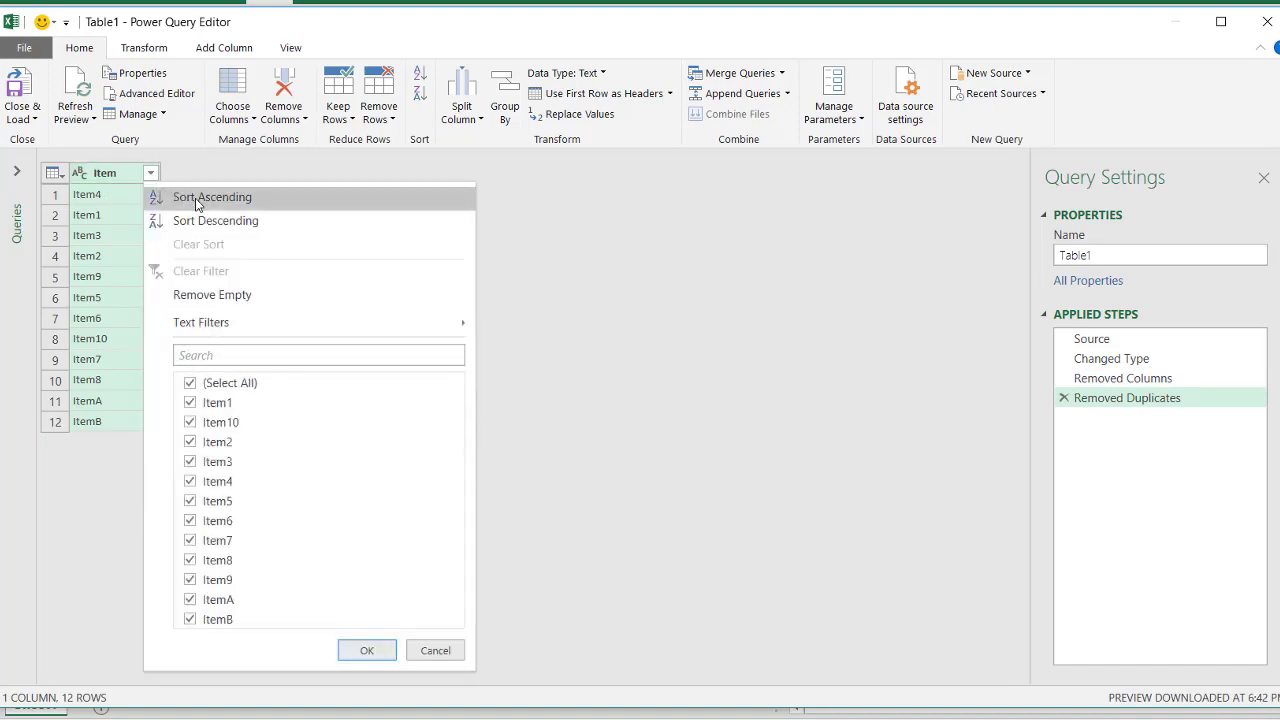
left_click(196, 202)
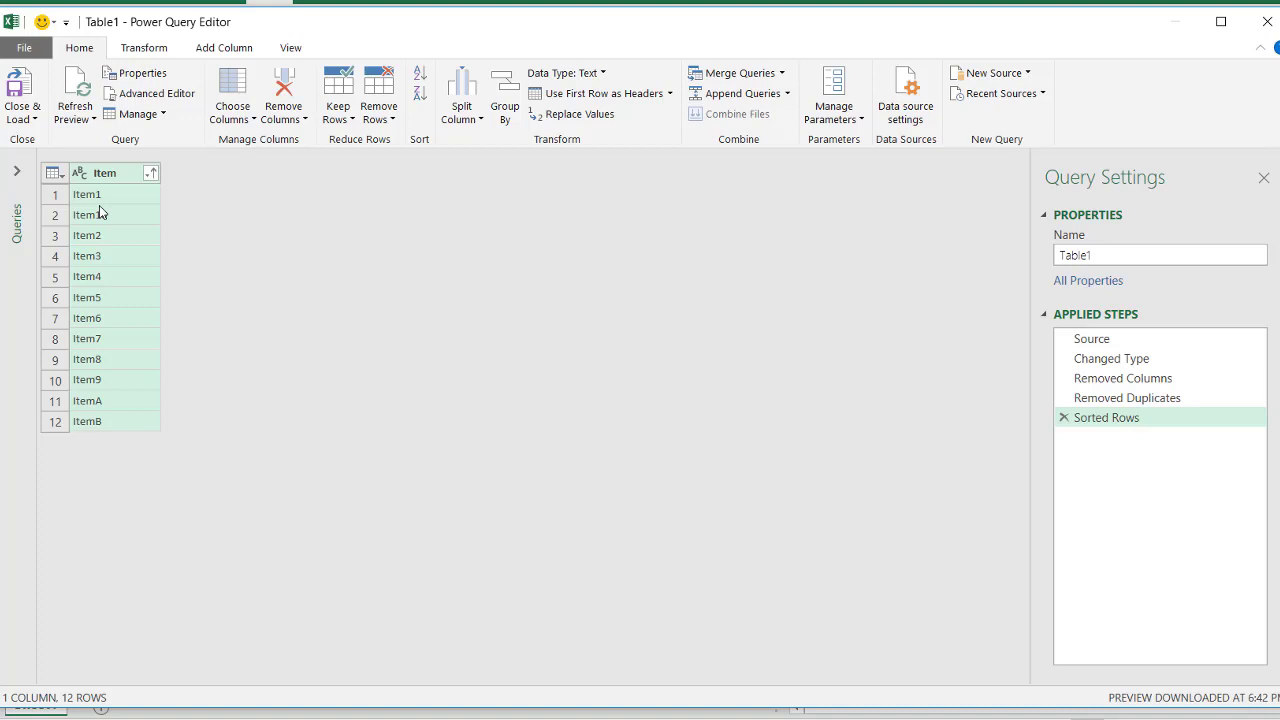
Step: Close & Load the query, then set Table1 to Only Create Connection
left_click(31, 120)
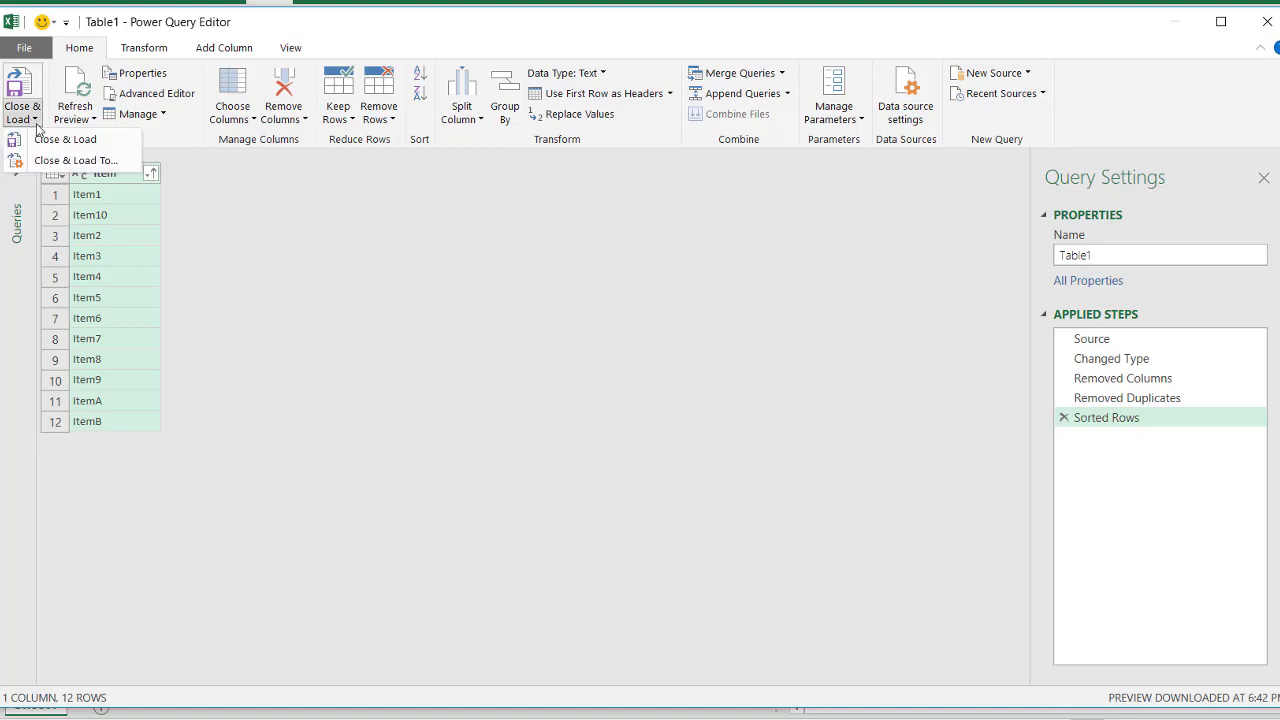
left_click(40, 139)
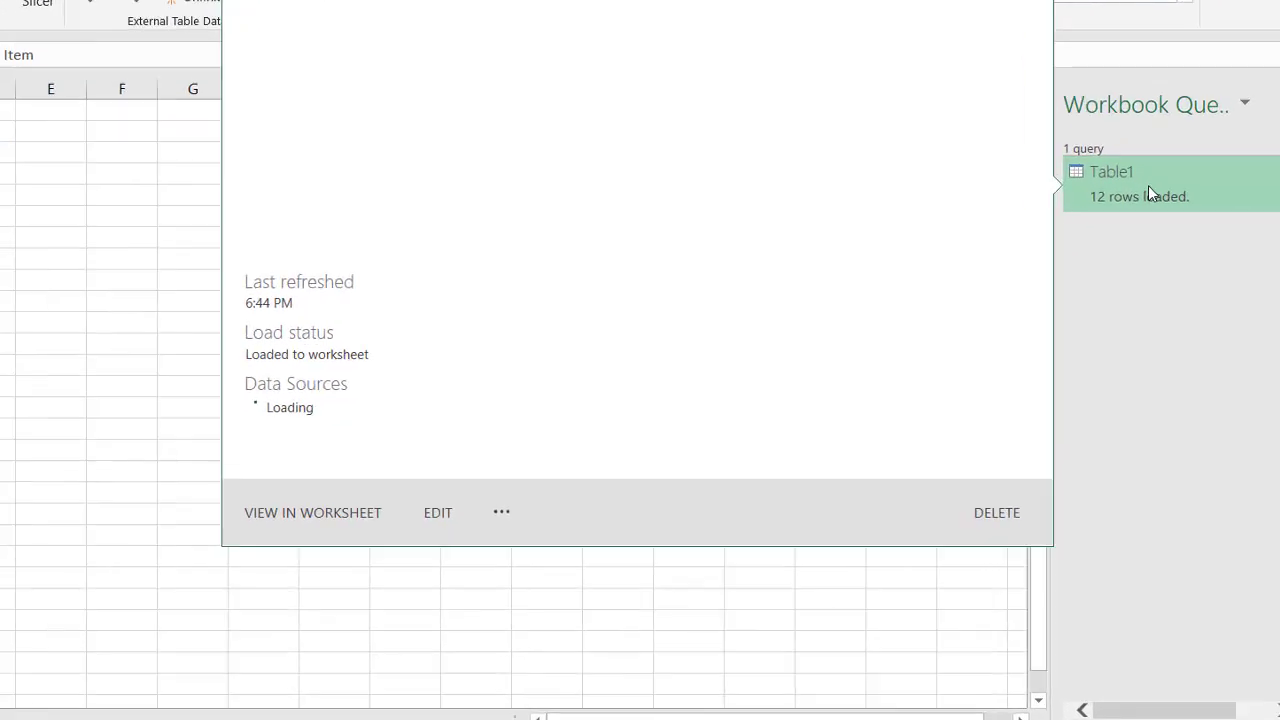
right_click(1190, 252)
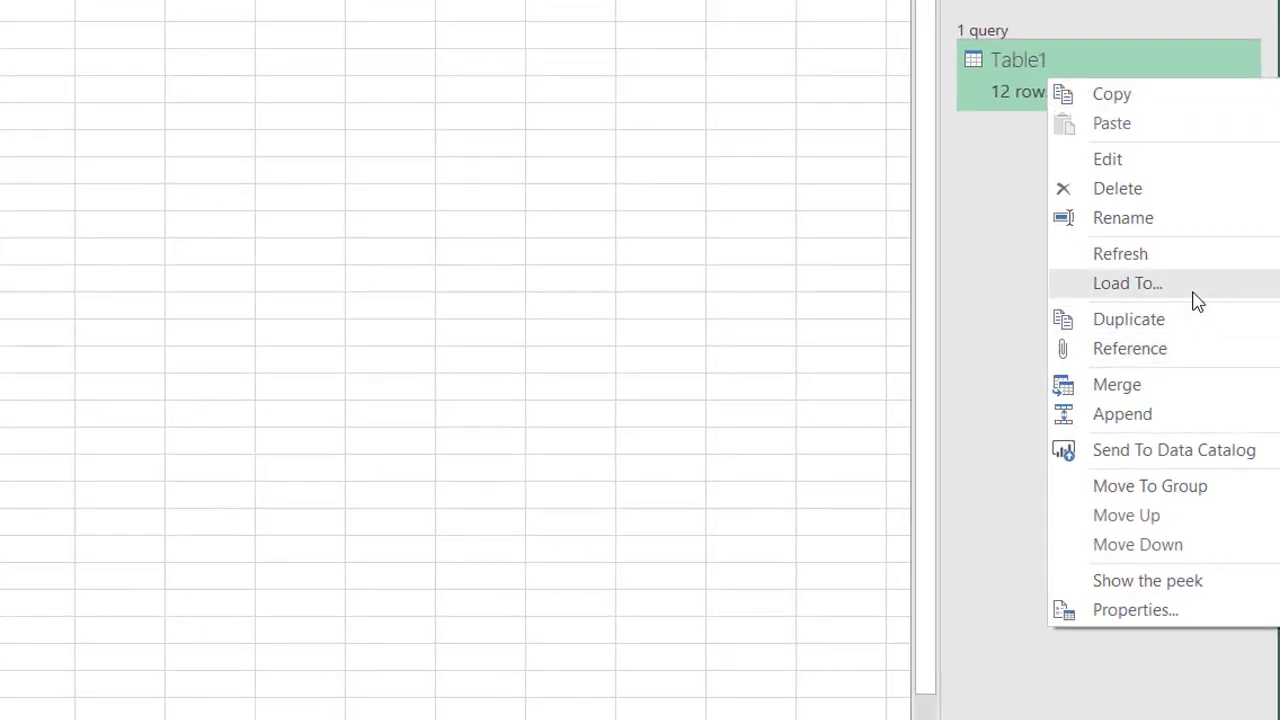
left_click(1194, 288)
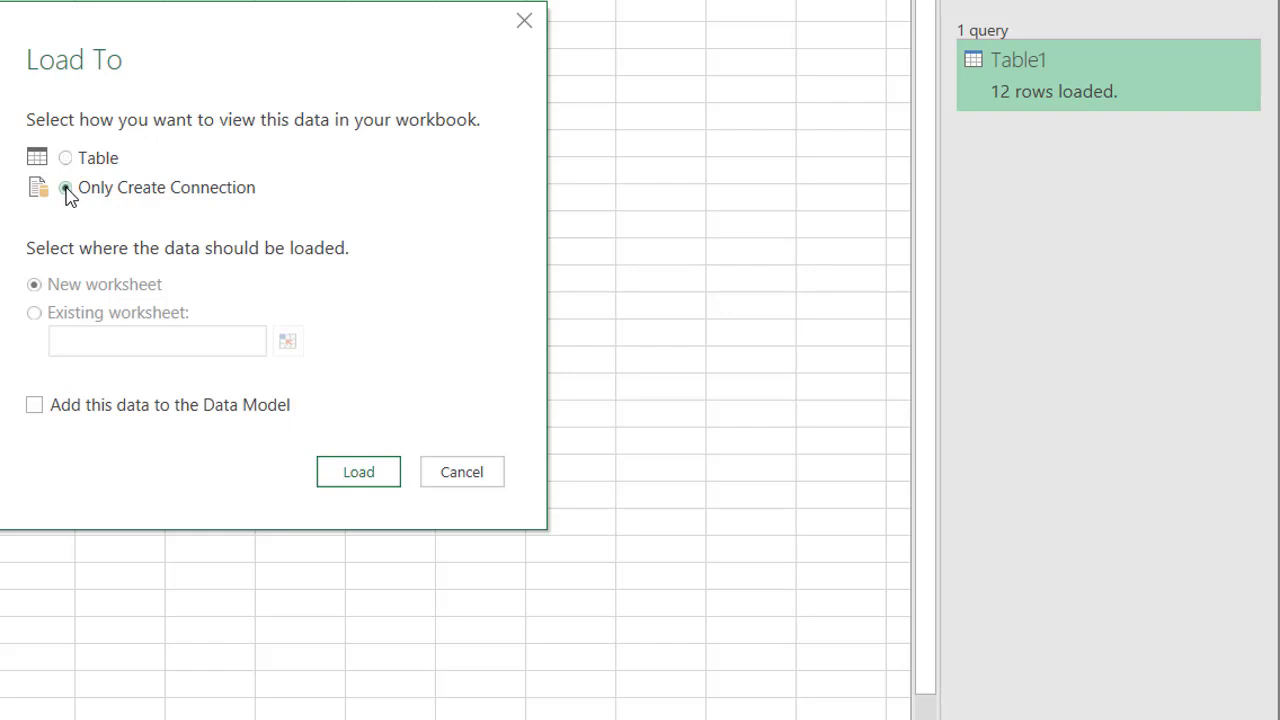
left_click(384, 473)
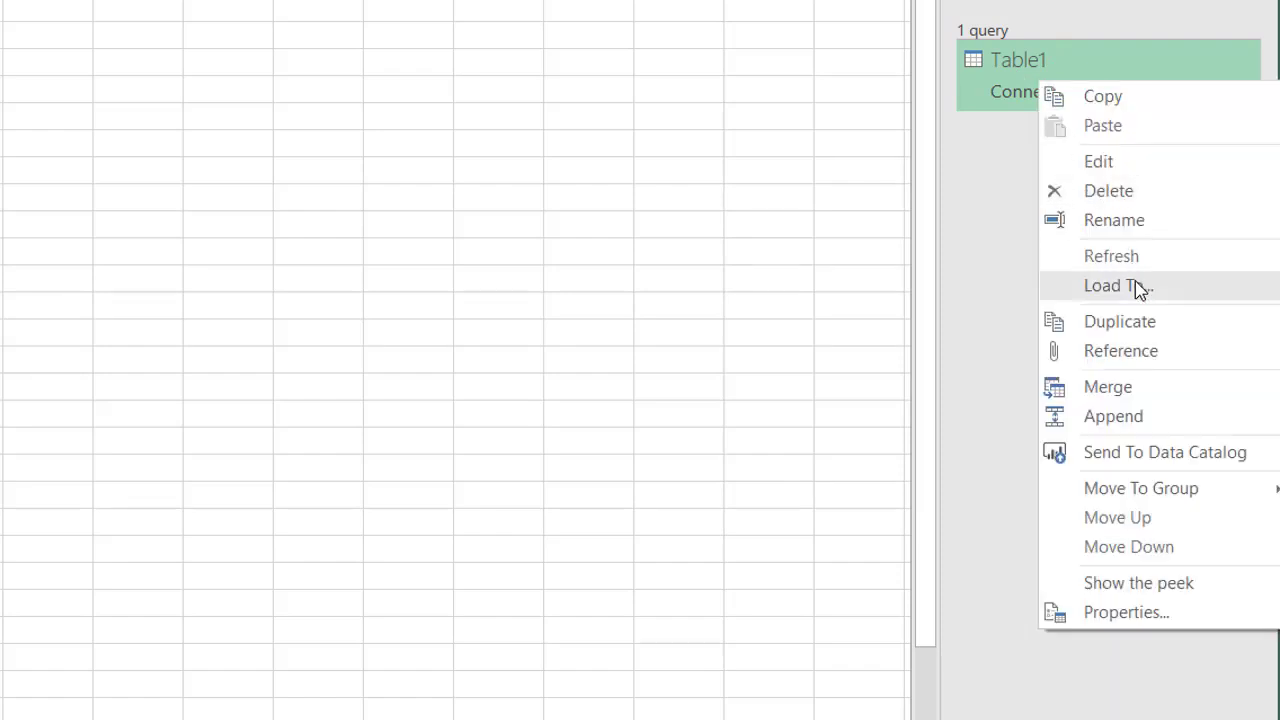
Step: Load Table1 as a table on the existing worksheet starting at cell E1
left_click(1140, 288)
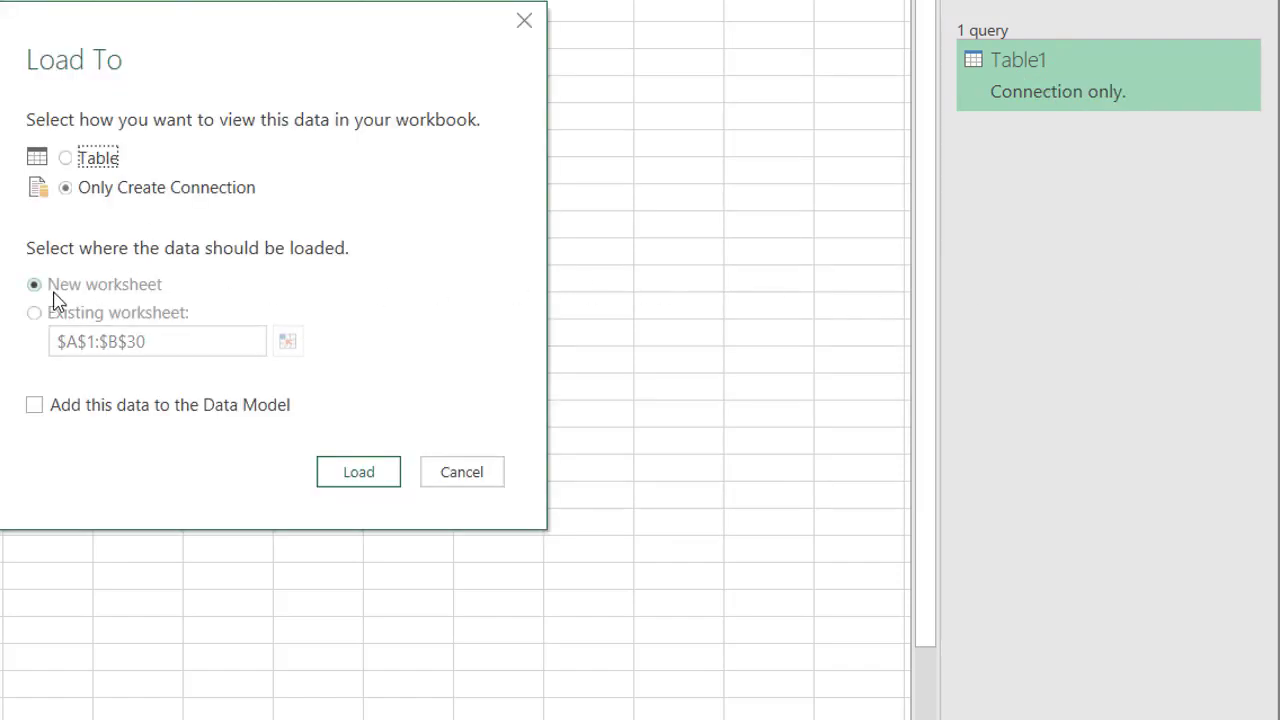
left_click(65, 157)
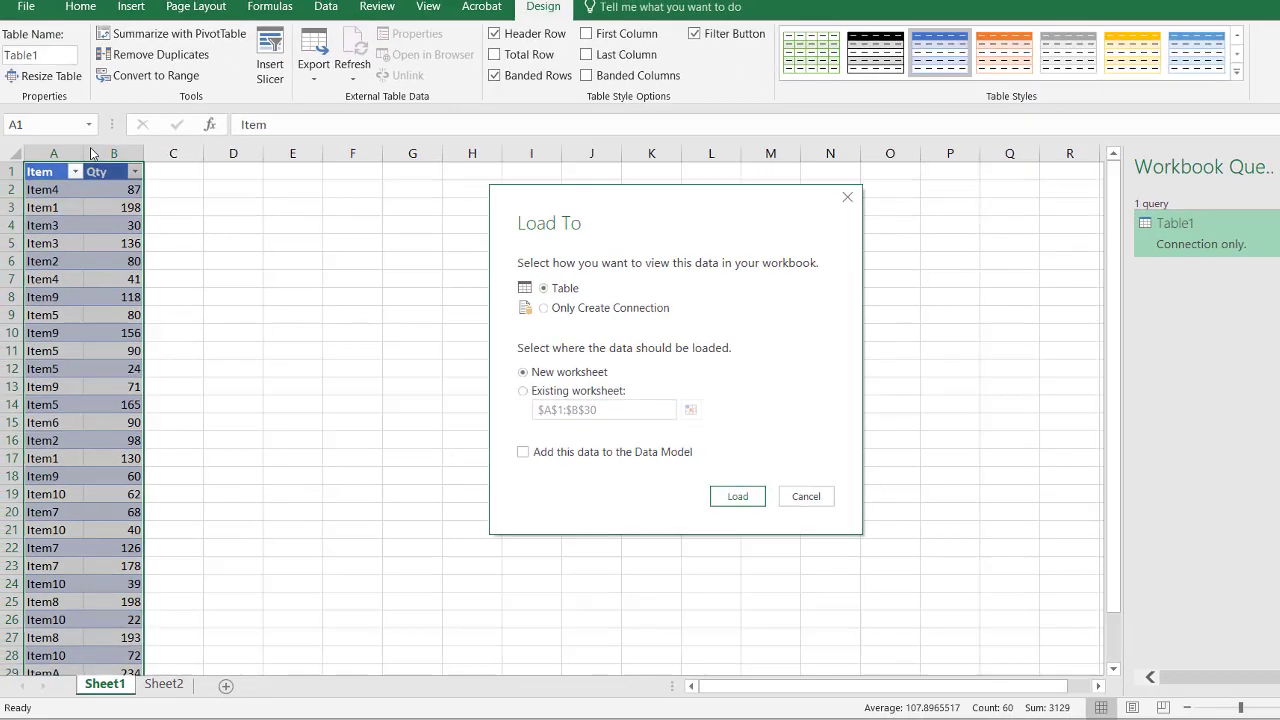
left_click(524, 392)
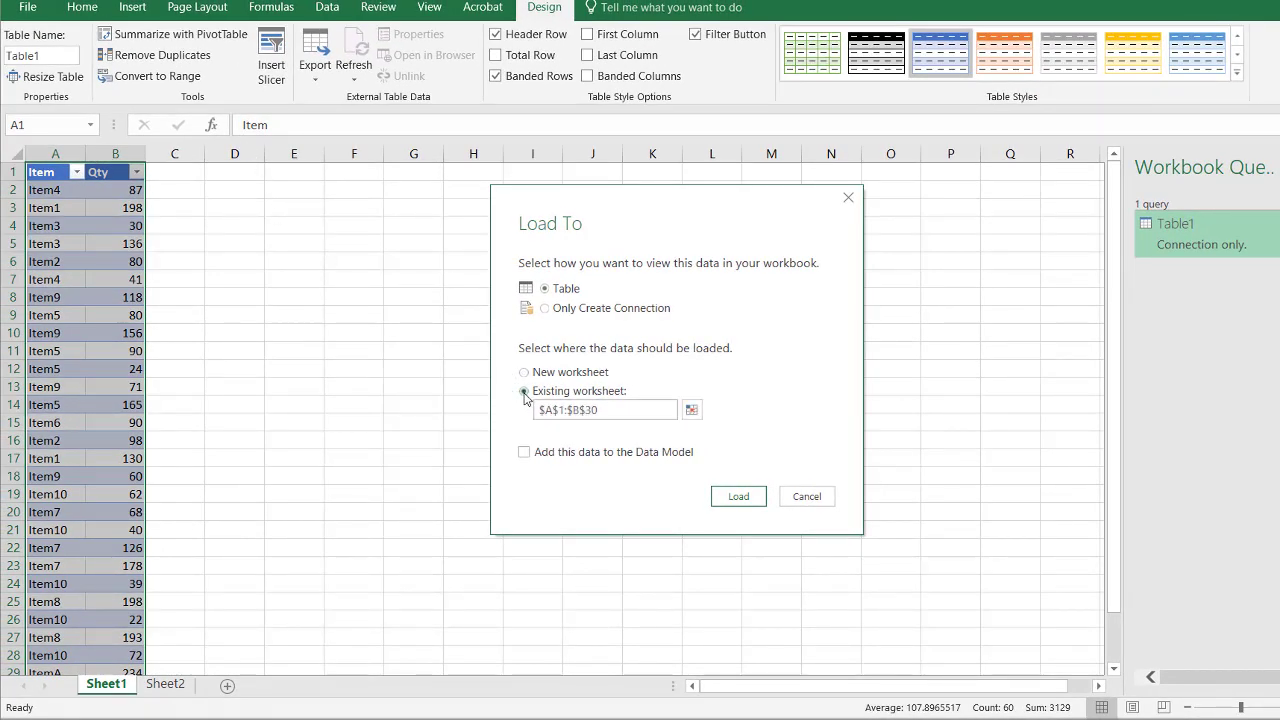
left_click(691, 410)
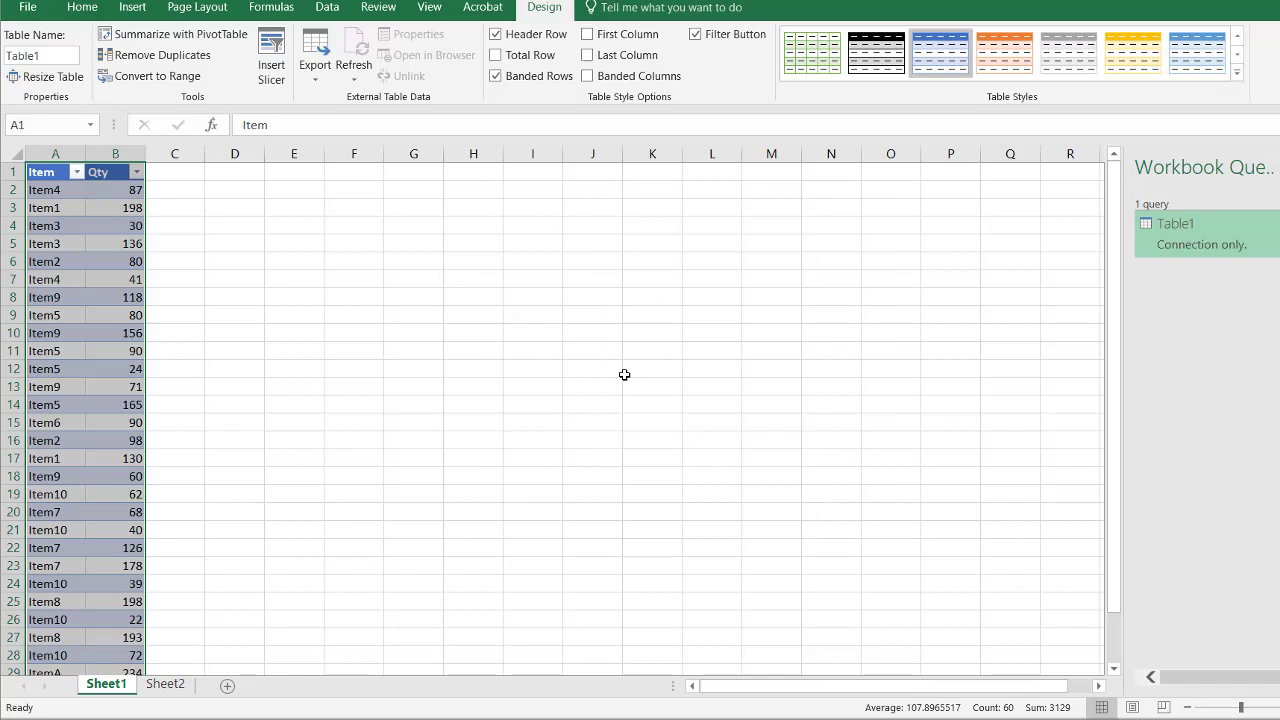
left_click(289, 174)
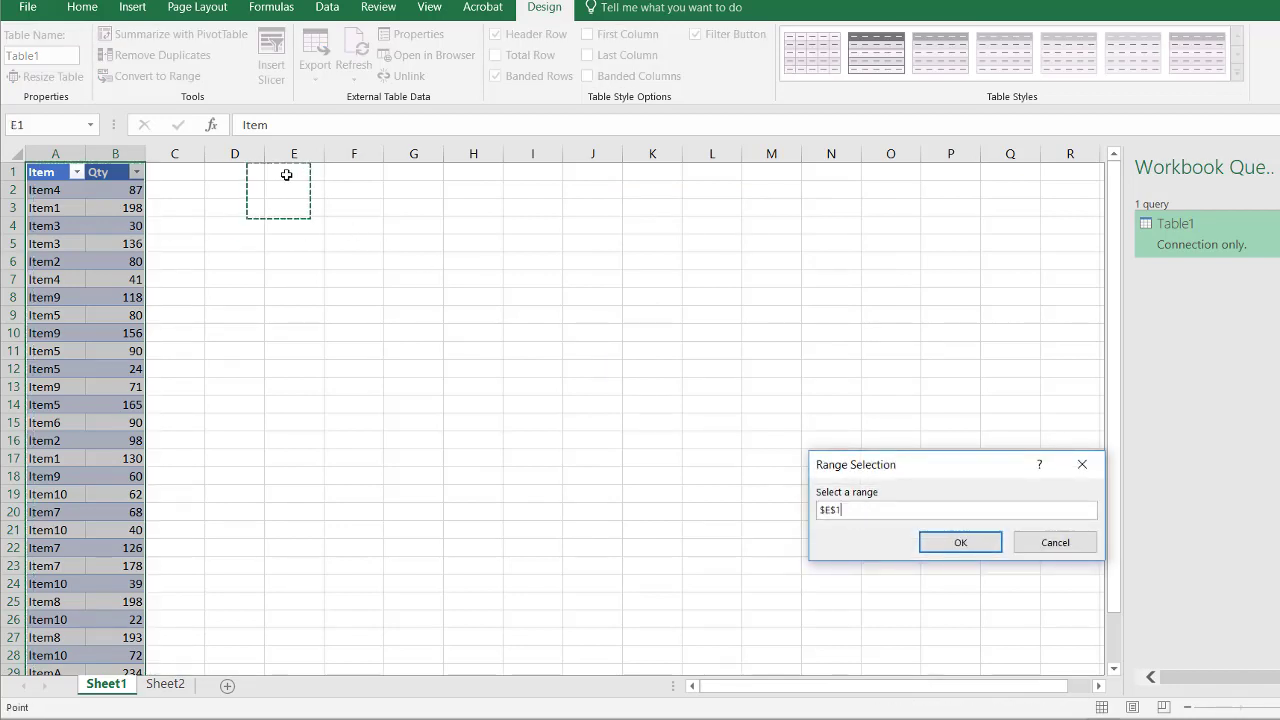
left_click(970, 542)
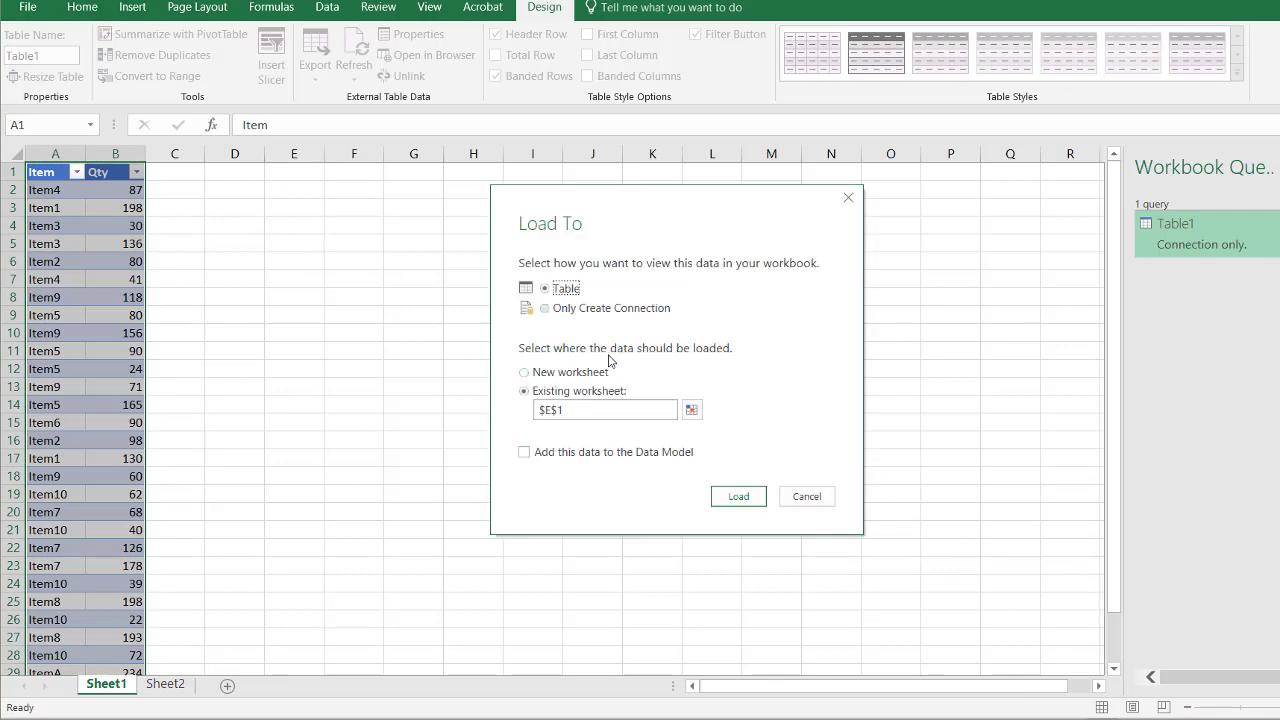
left_click(738, 496)
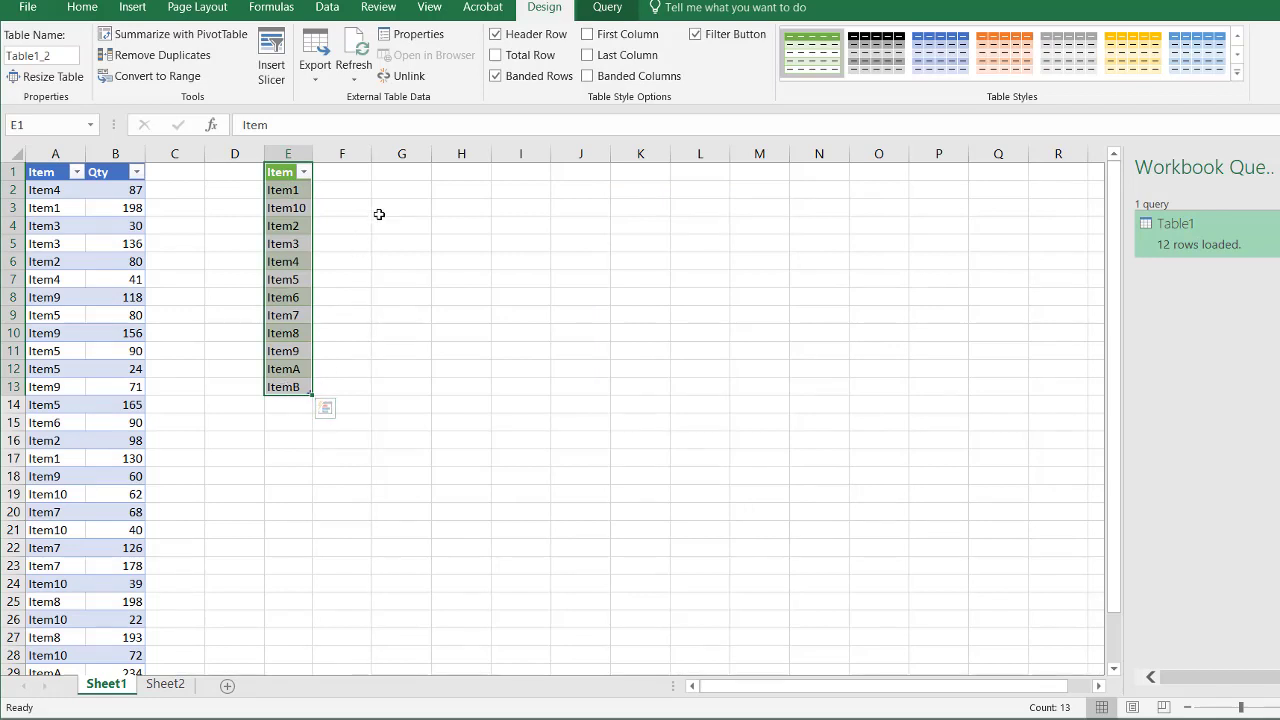
Step: Enter Item in G1 and Count in H1, then select G2
left_click(413, 175)
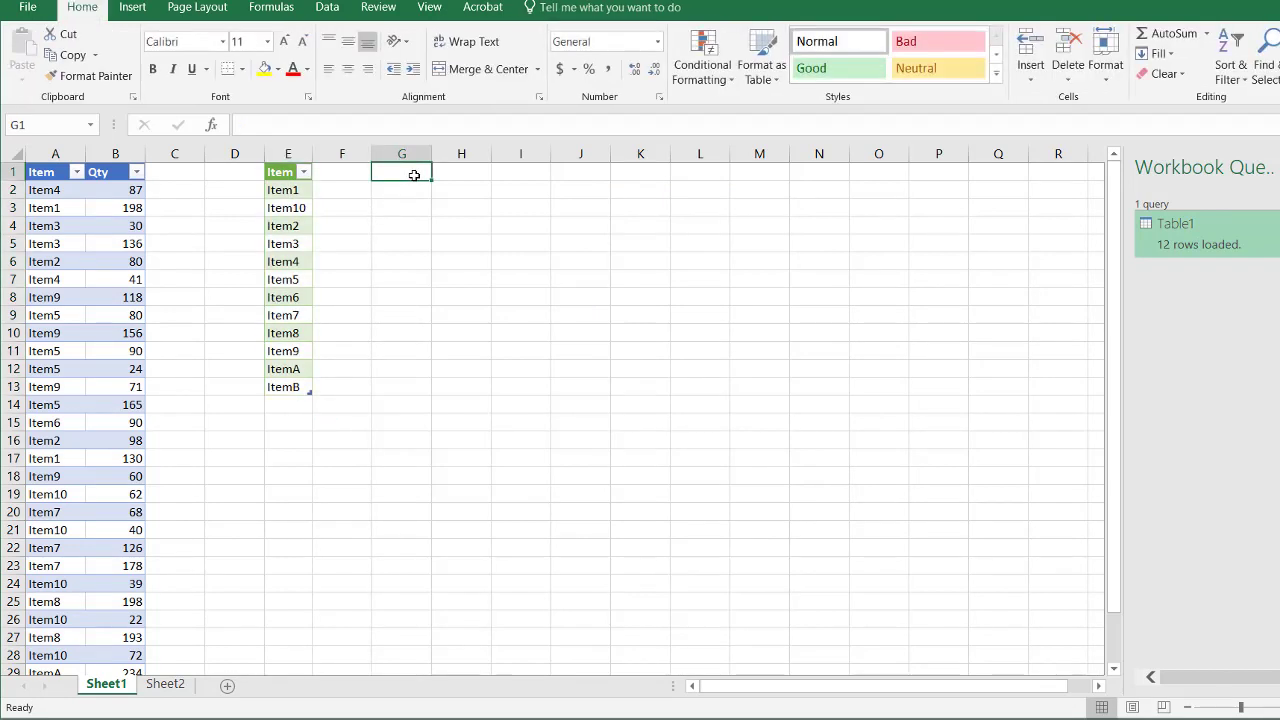
type("Item")
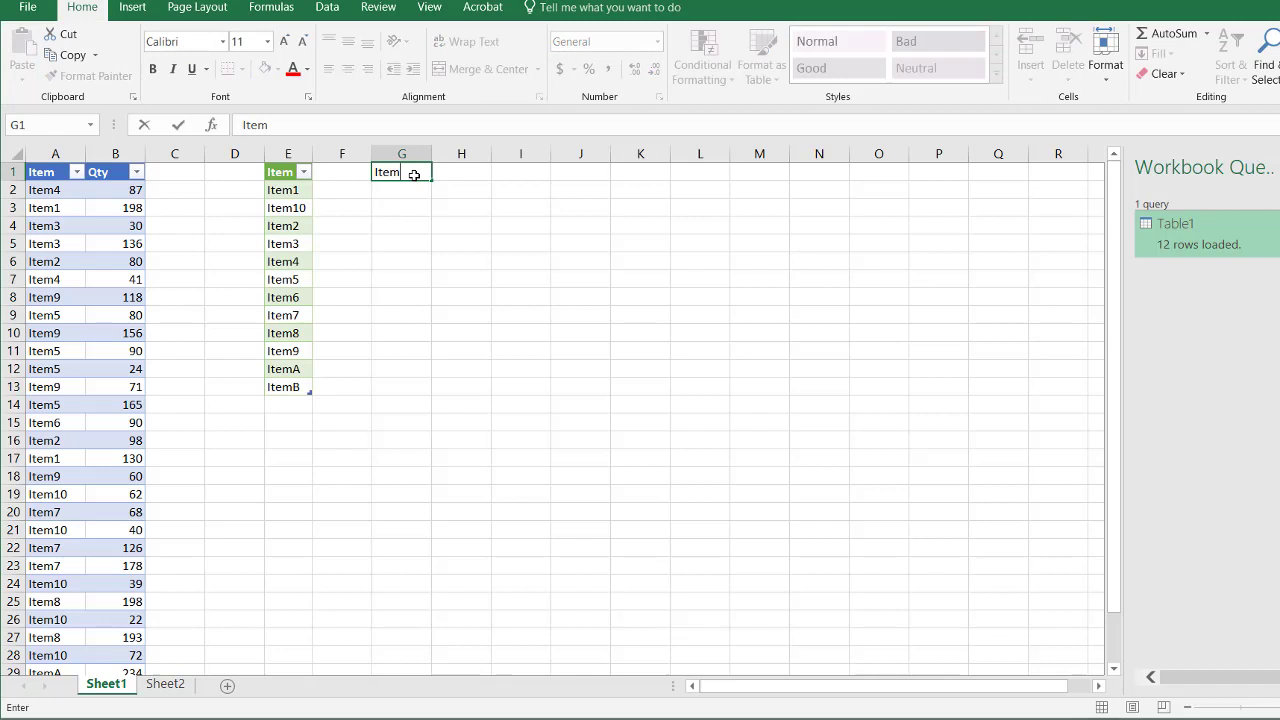
left_click(465, 175)
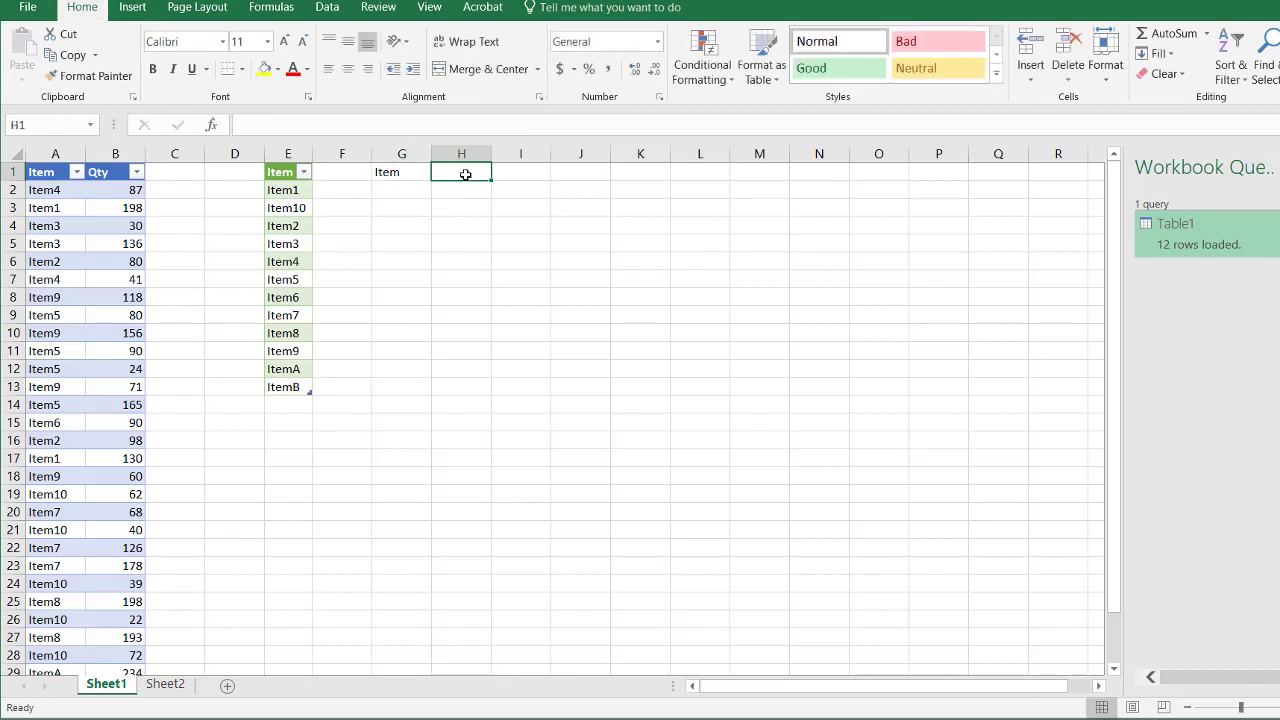
type("Co")
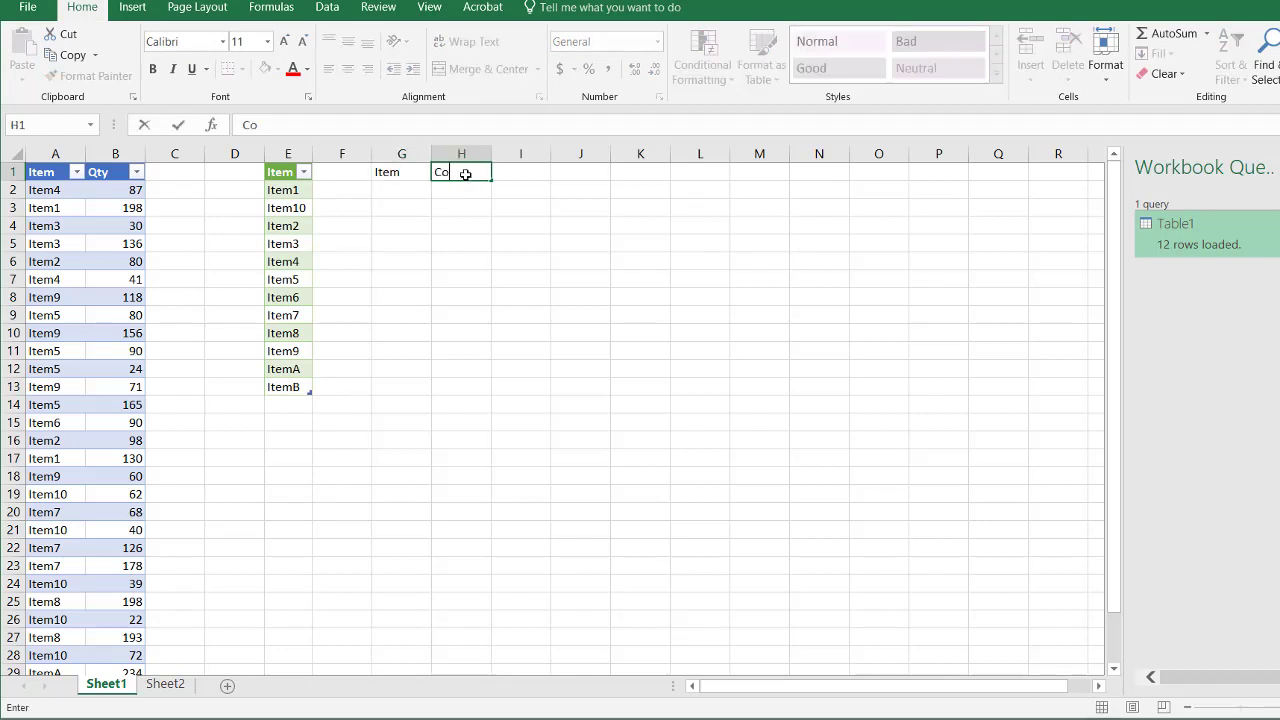
type("unt")
key("ctrl+Return")
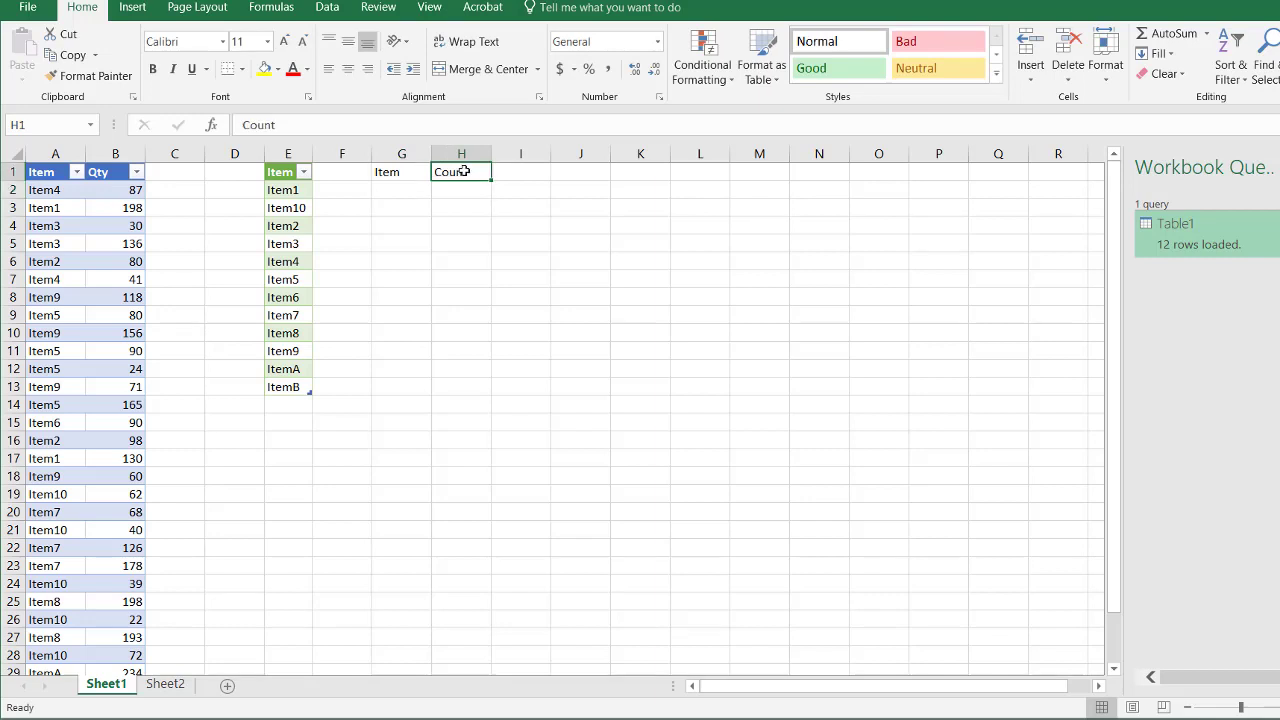
left_click(410, 190)
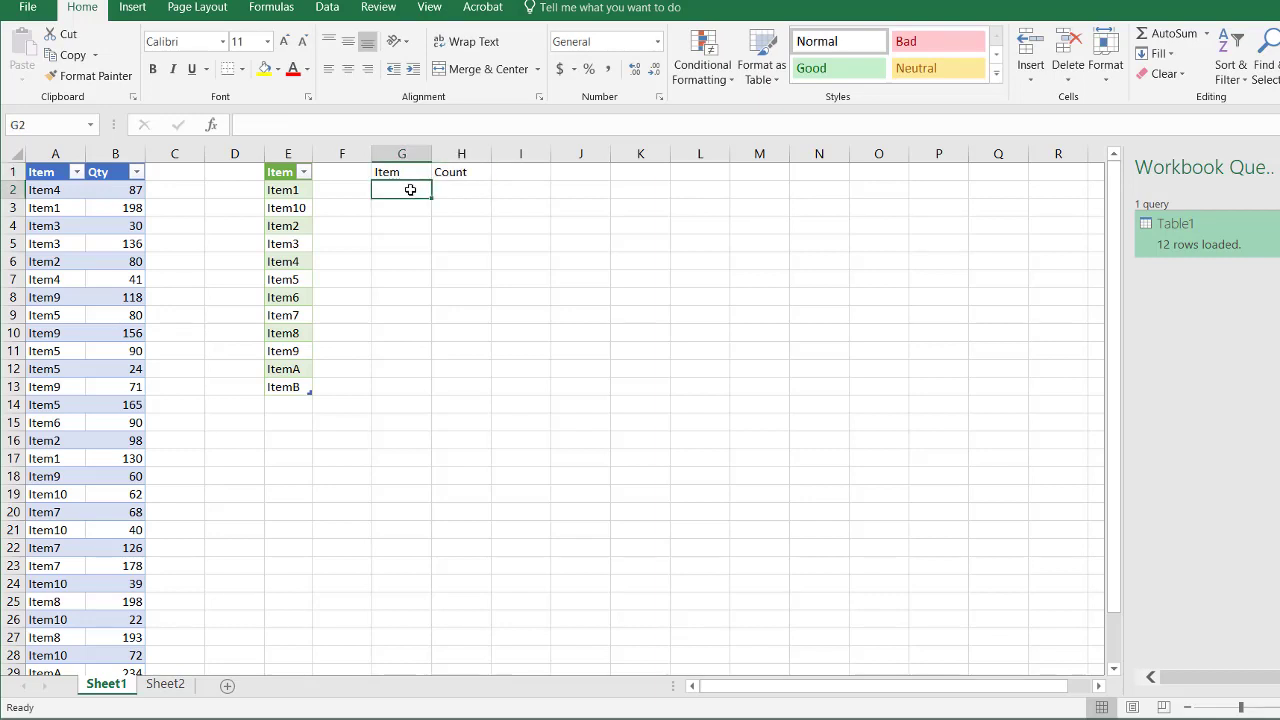
Step: Give G2 List data validation with source =$E$2:$E$13
left_click(327, 8)
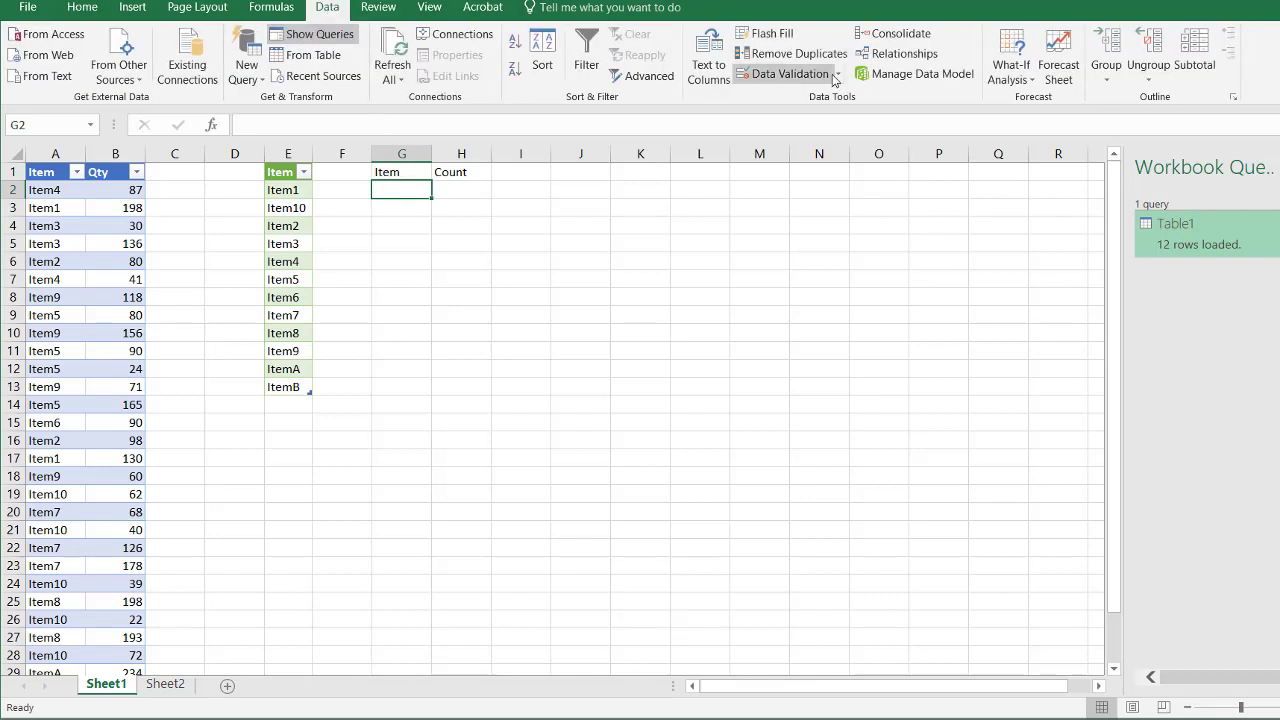
left_click(836, 76)
left_click(824, 106)
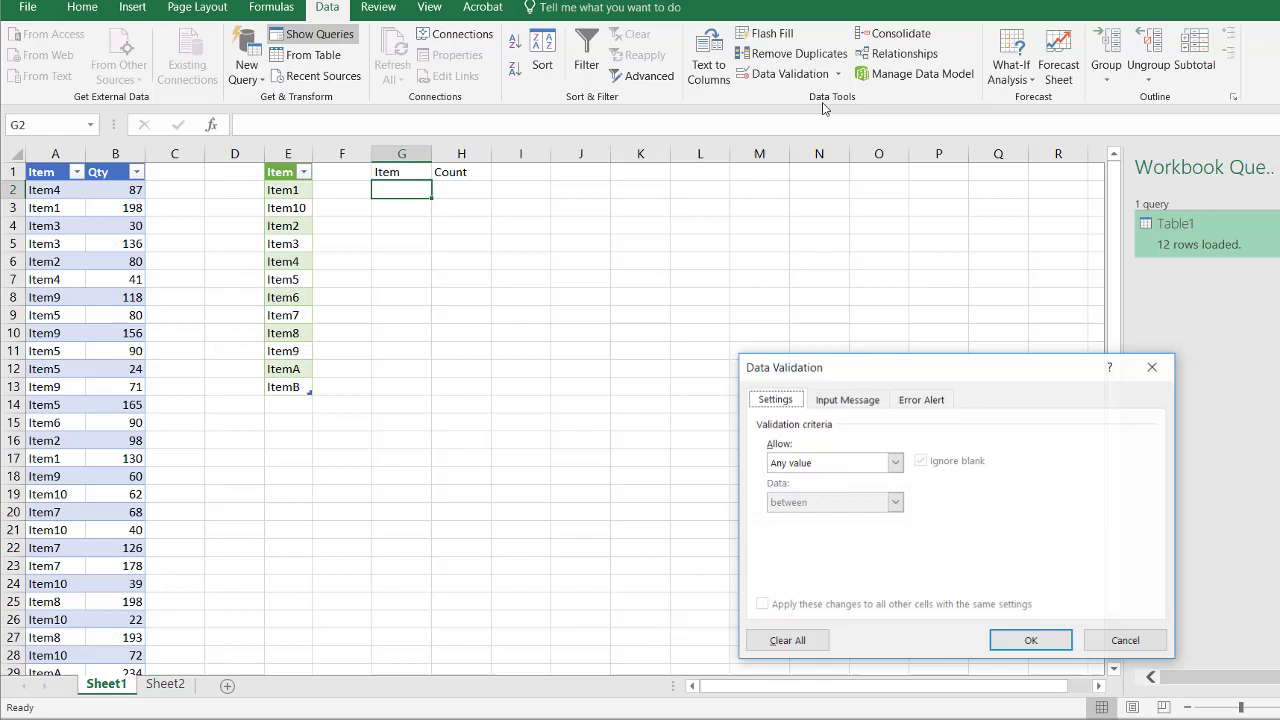
left_click(900, 465)
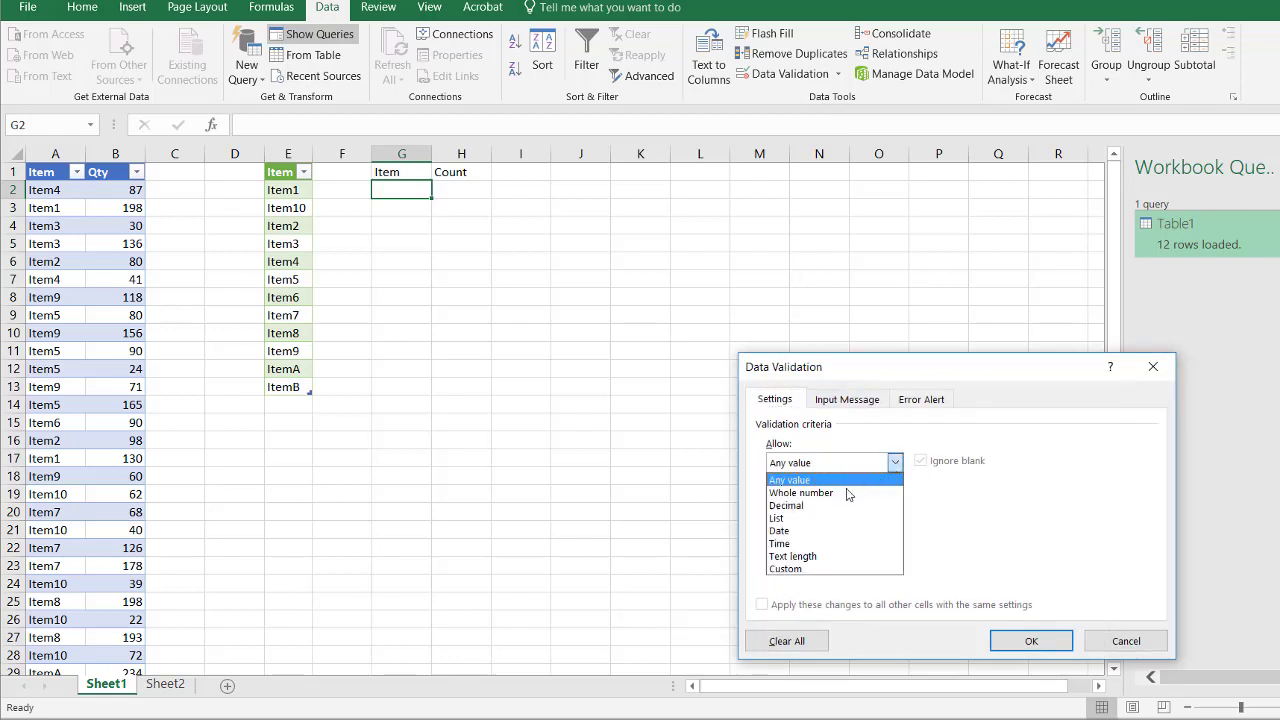
left_click(813, 521)
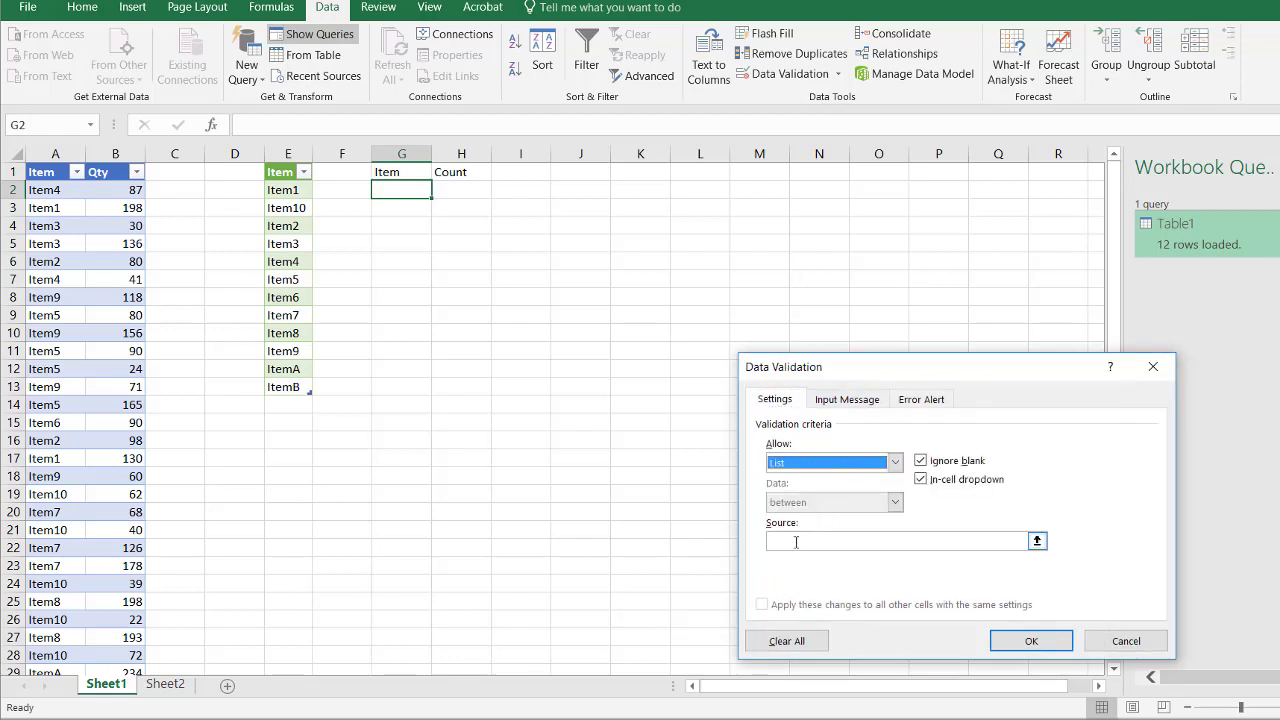
left_click(796, 541)
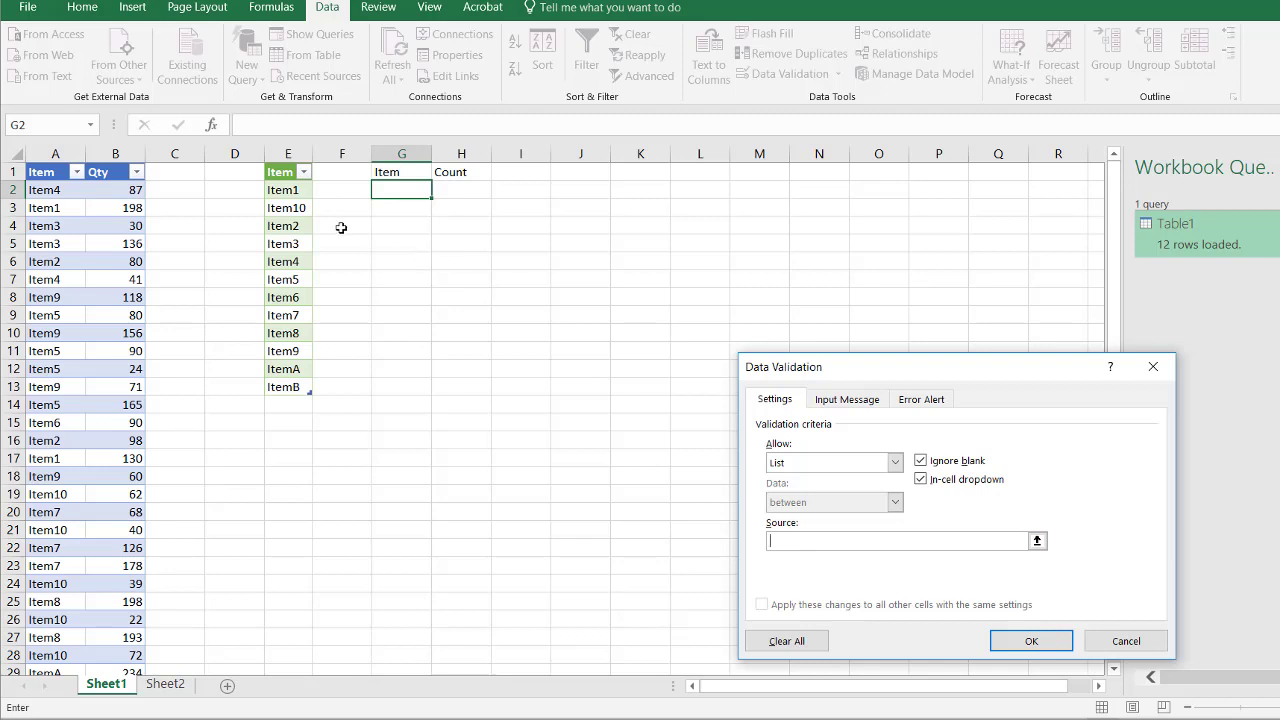
left_click_drag(287, 189, 278, 387)
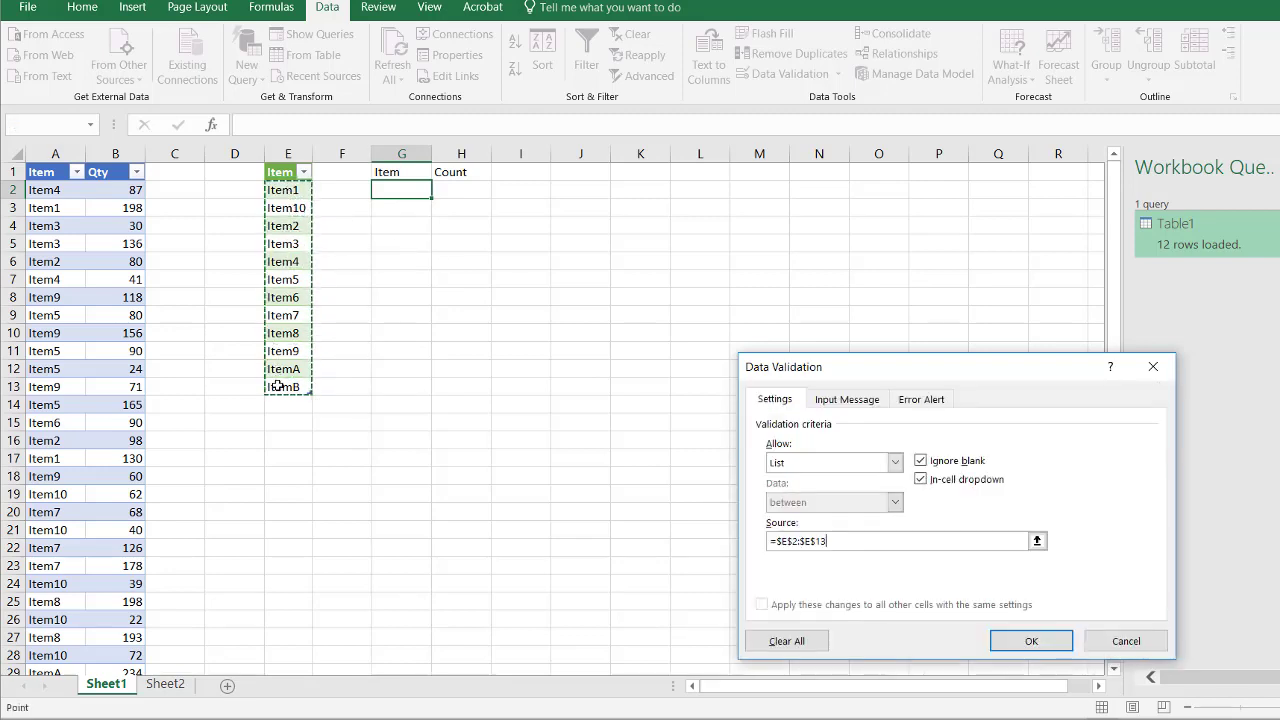
left_click(1034, 640)
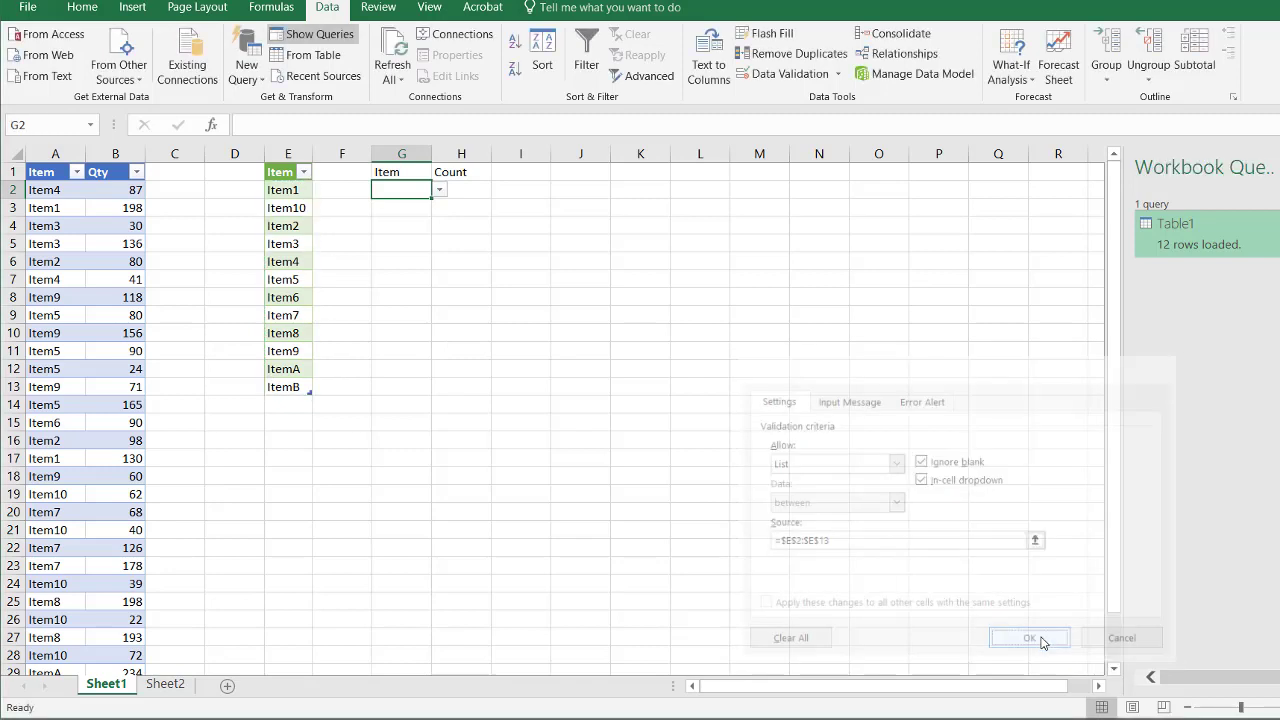
Step: Check G2's new drop-down items, then choose Item1 in it
left_click(444, 192)
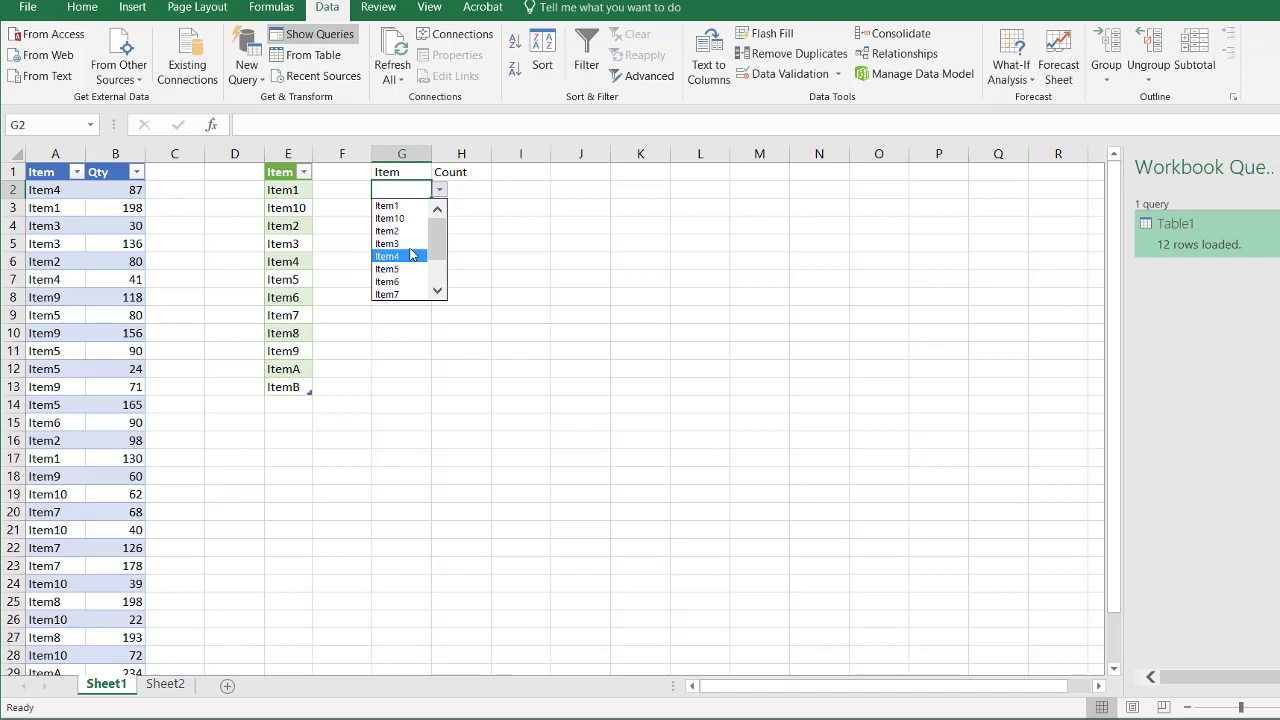
left_click(471, 190)
left_click(471, 190)
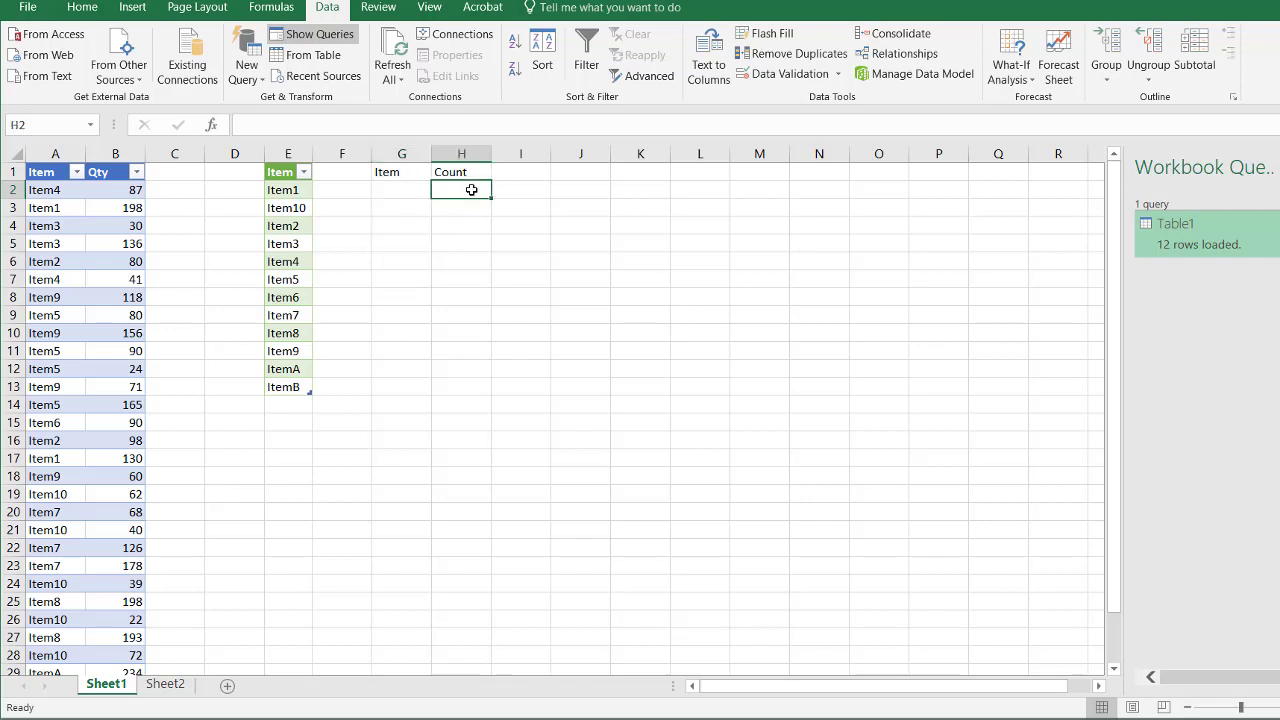
left_click(397, 189)
left_click(437, 191)
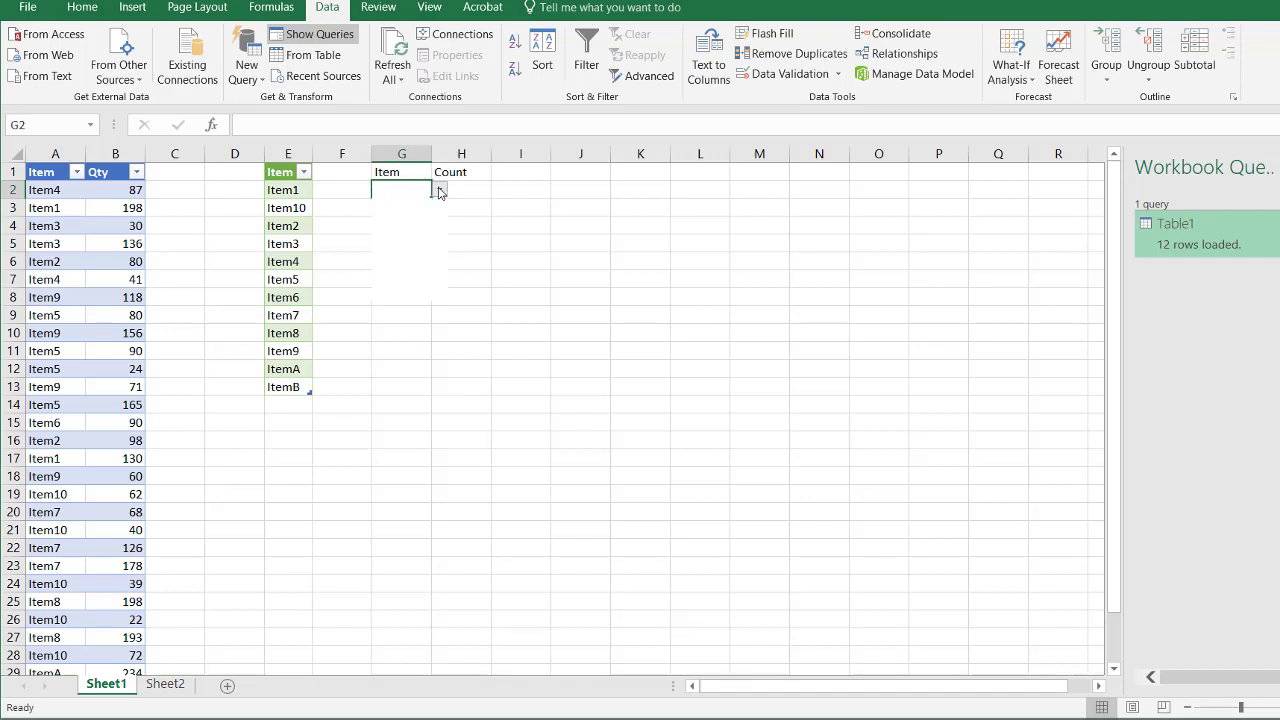
left_click(405, 204)
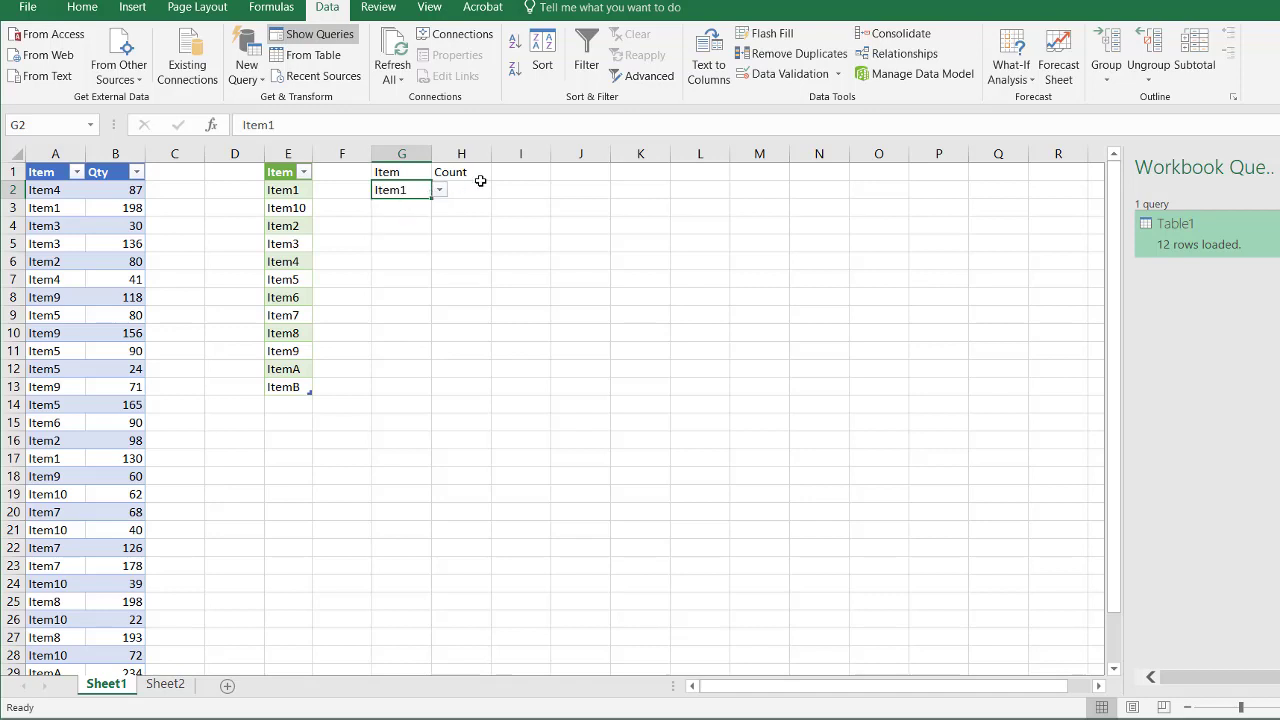
Step: Enter =COUNTIF(Table1[Item],G2) in H2 so it counts Item1 as 2
left_click(475, 189)
type("=")
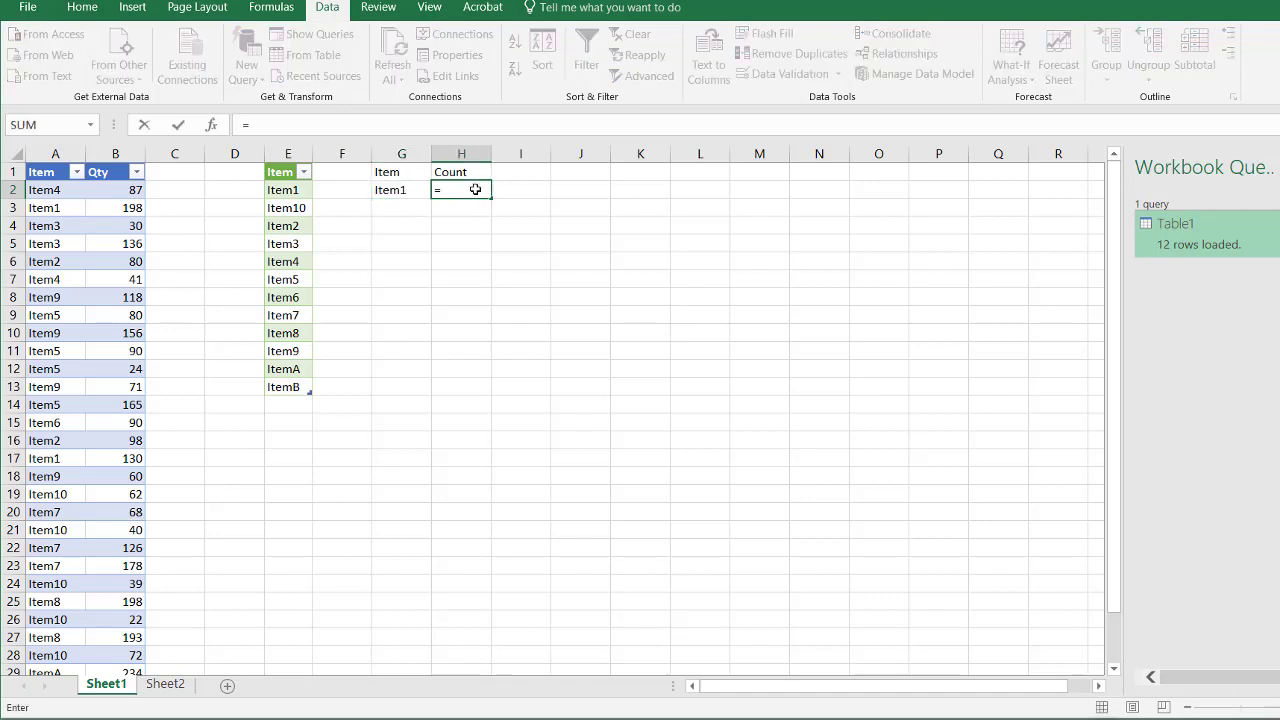
type("count")
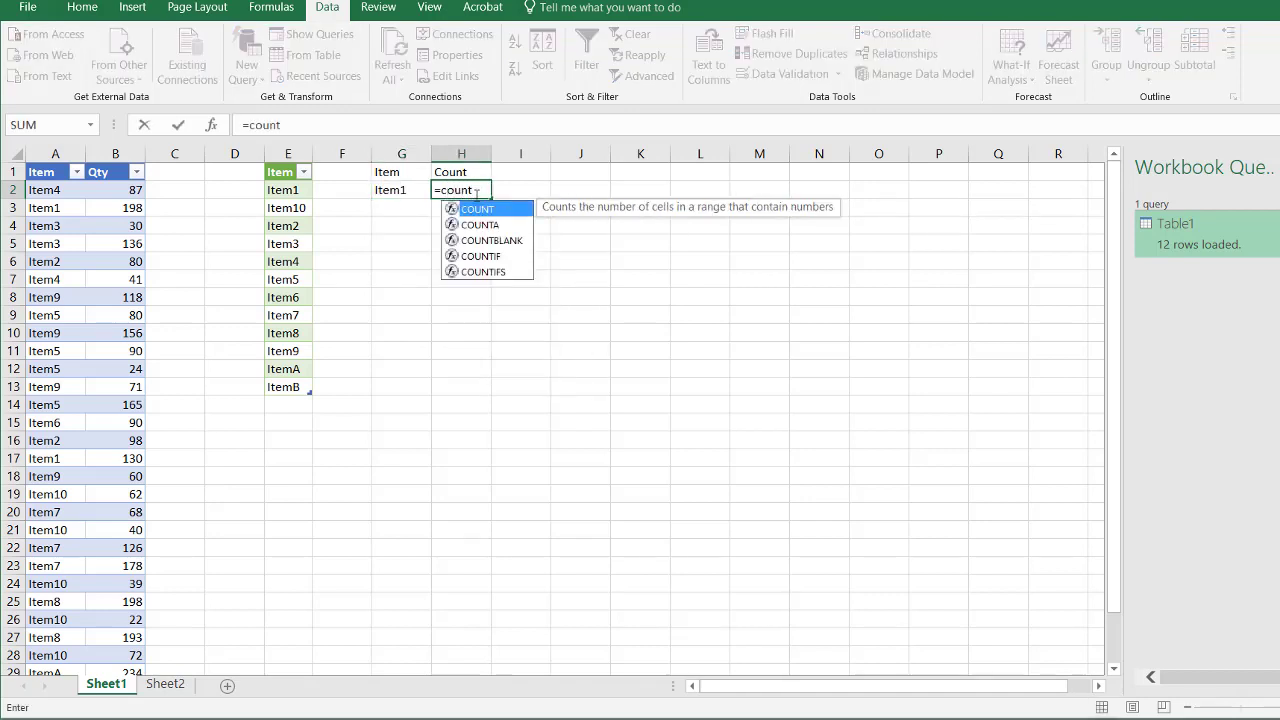
double_click(478, 257)
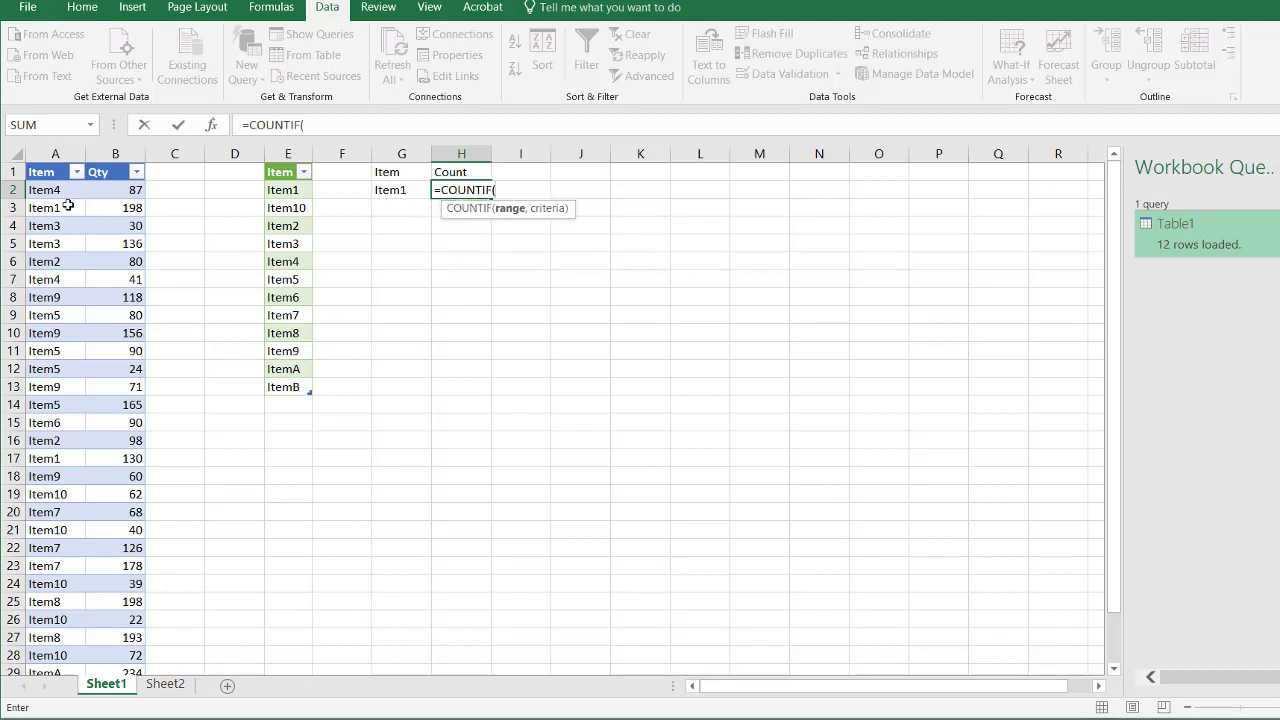
left_click_drag(48, 189, 30, 638)
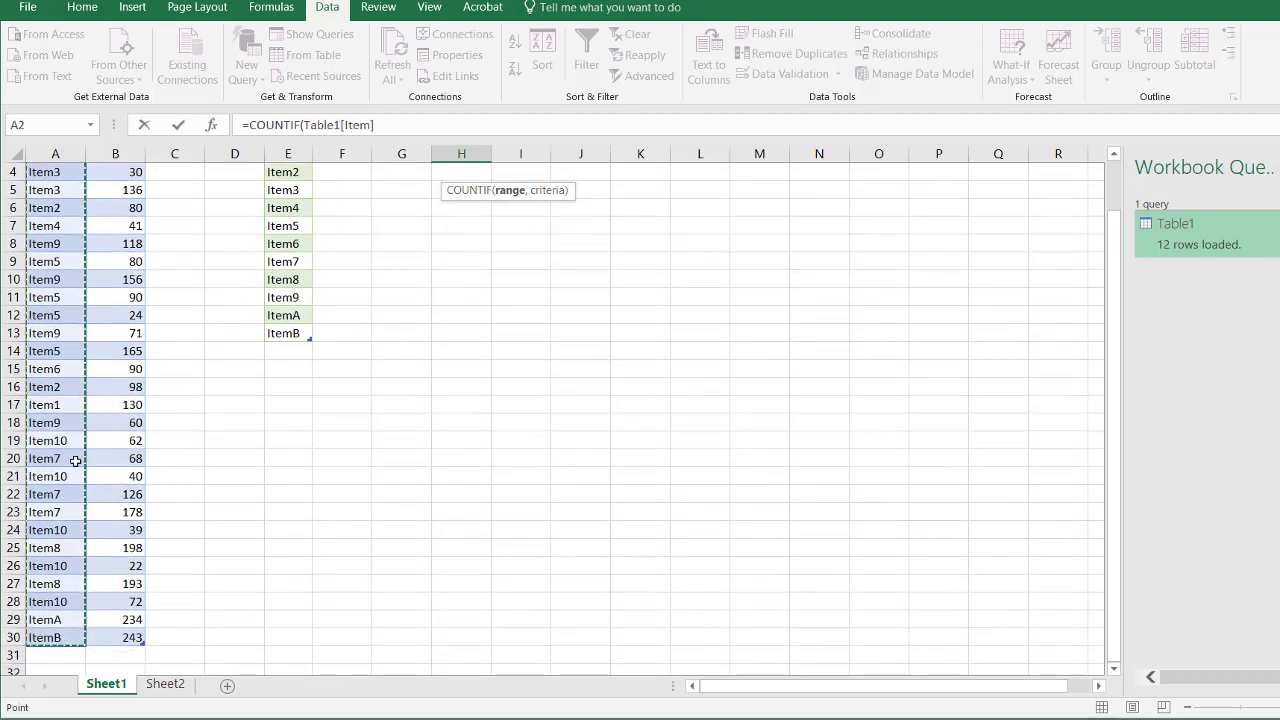
scroll(434, 197, "up", 1)
left_click(434, 197)
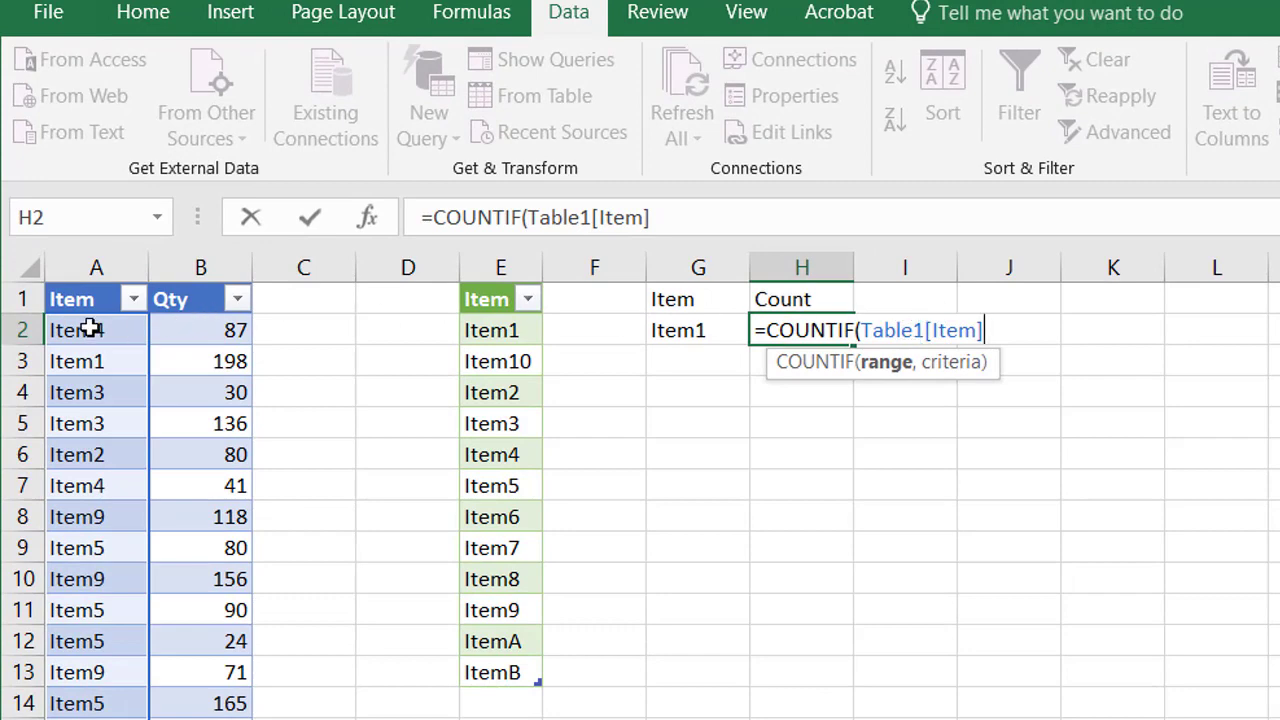
scroll(640, 500, "down", 1)
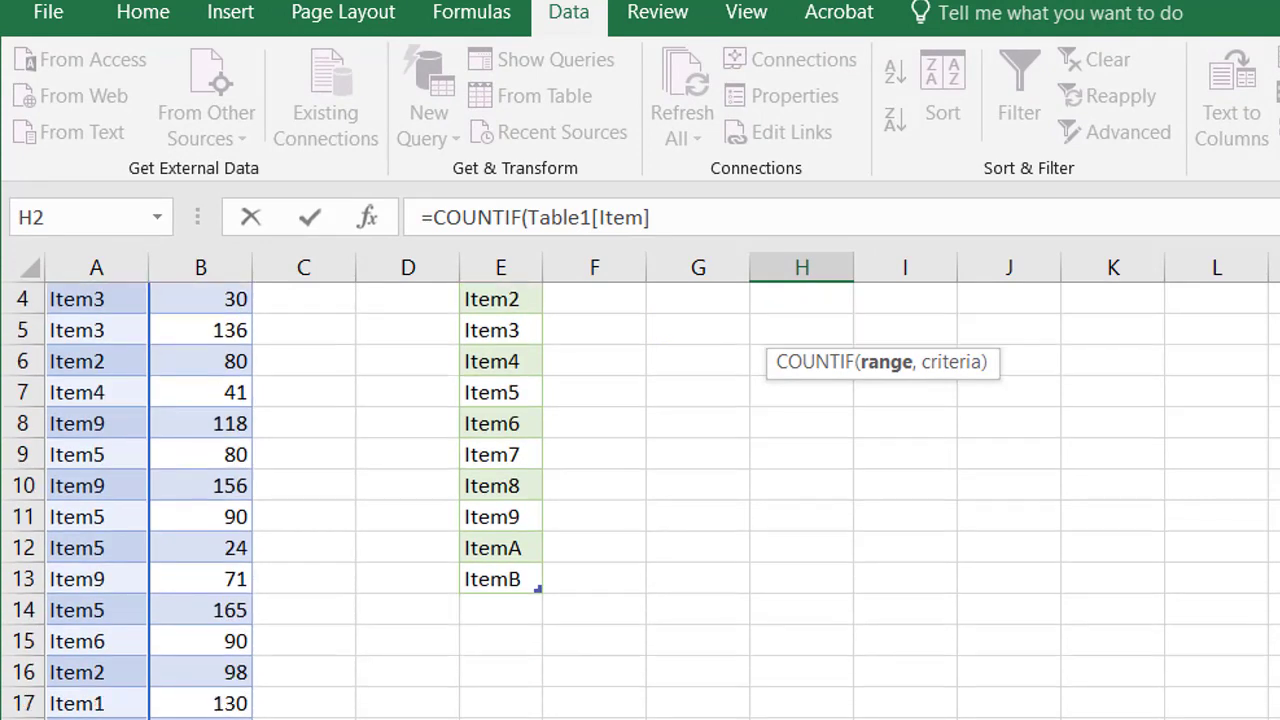
scroll(640, 500, "up", 1)
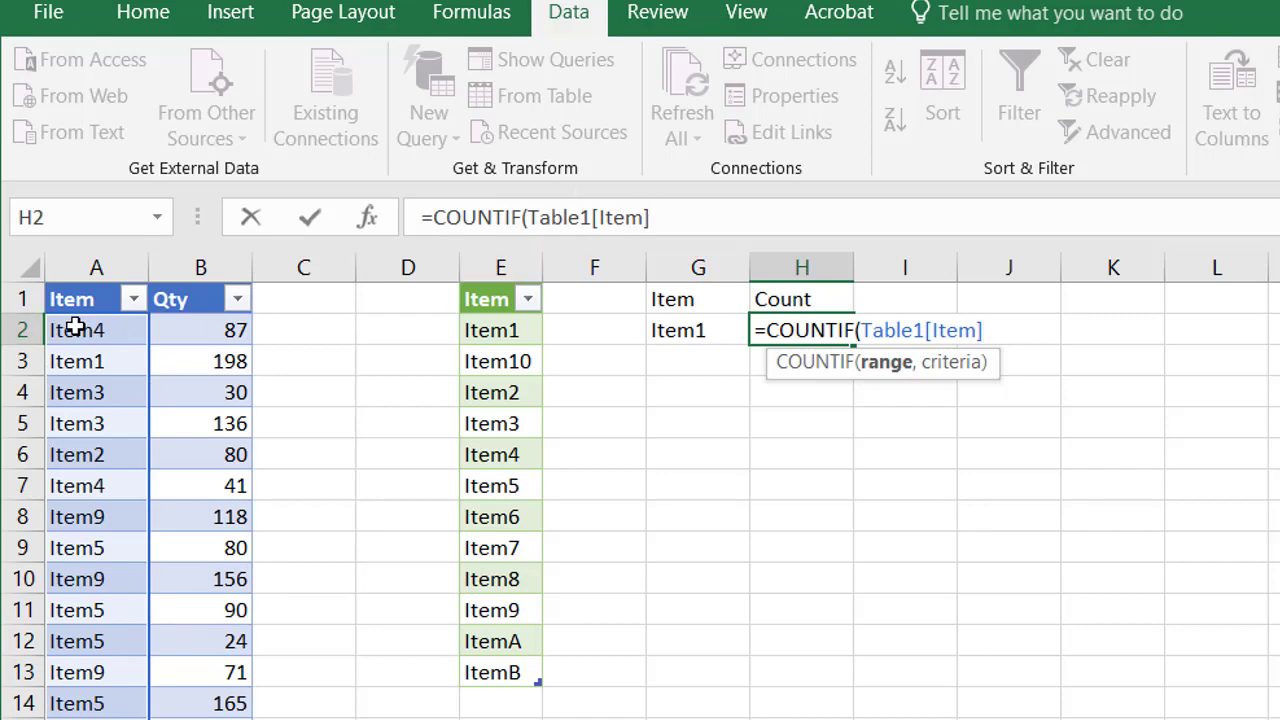
left_click(719, 213)
type(",")
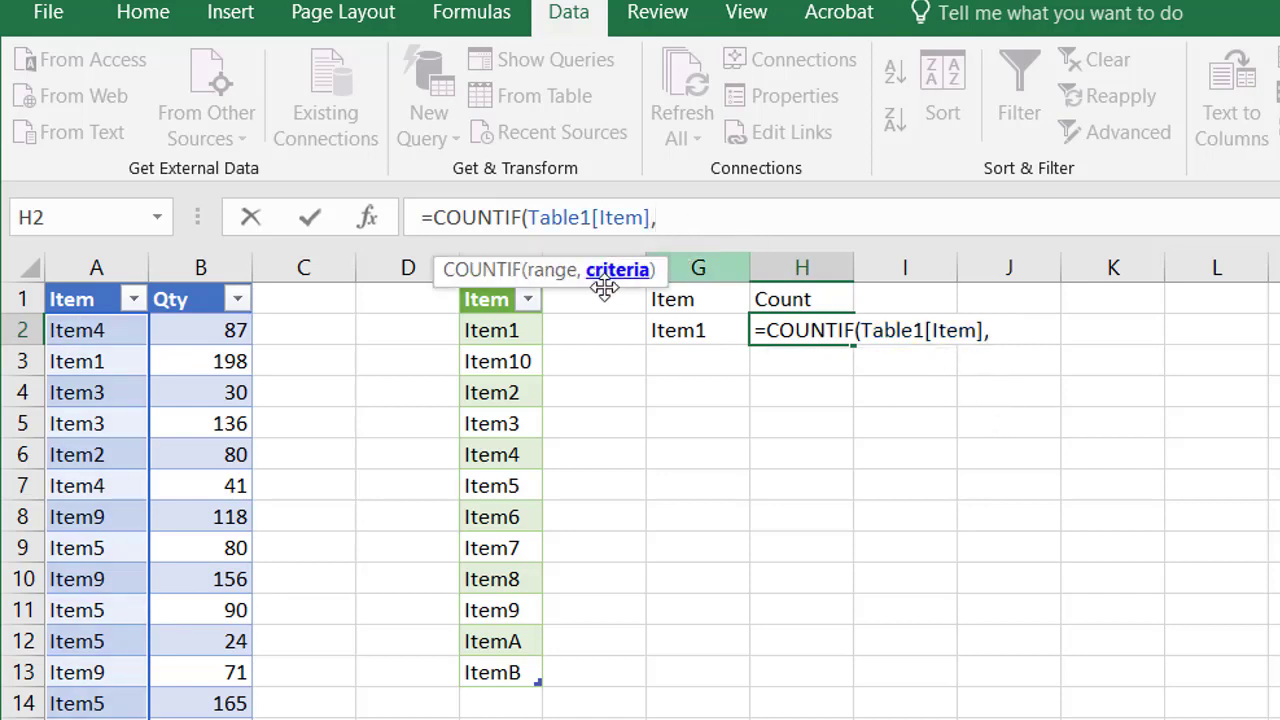
left_click(703, 338)
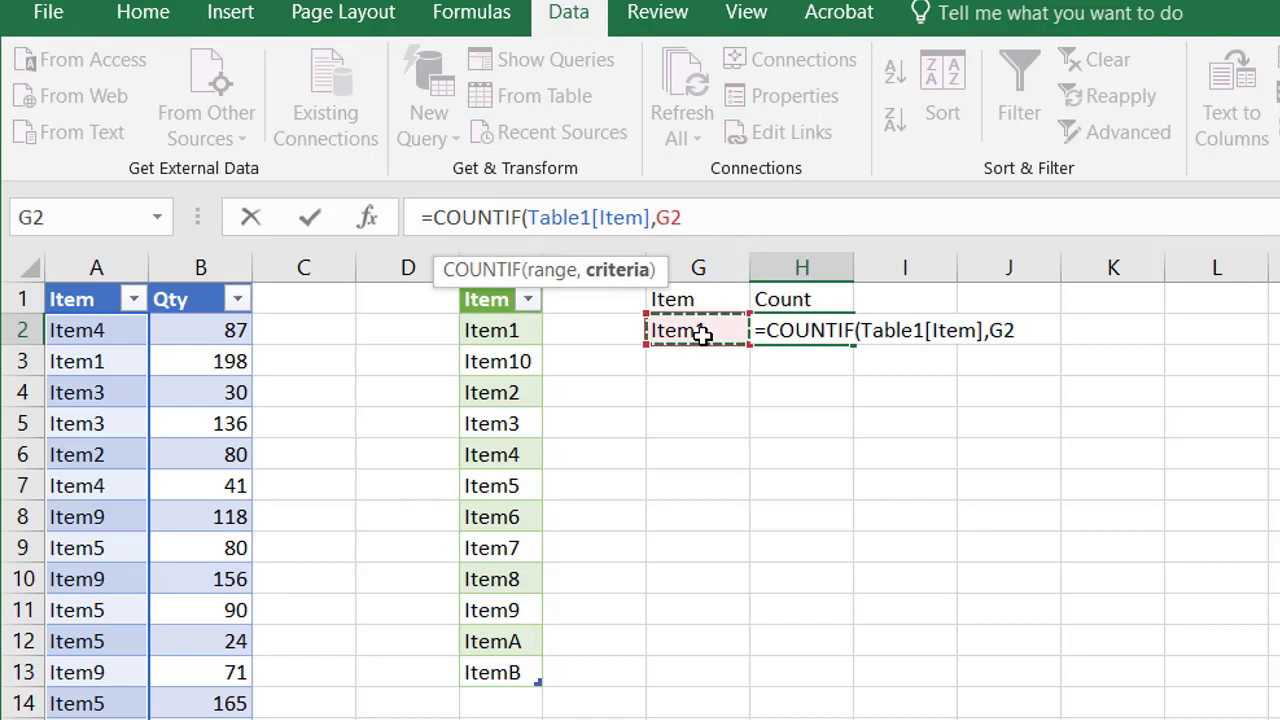
key("Return")
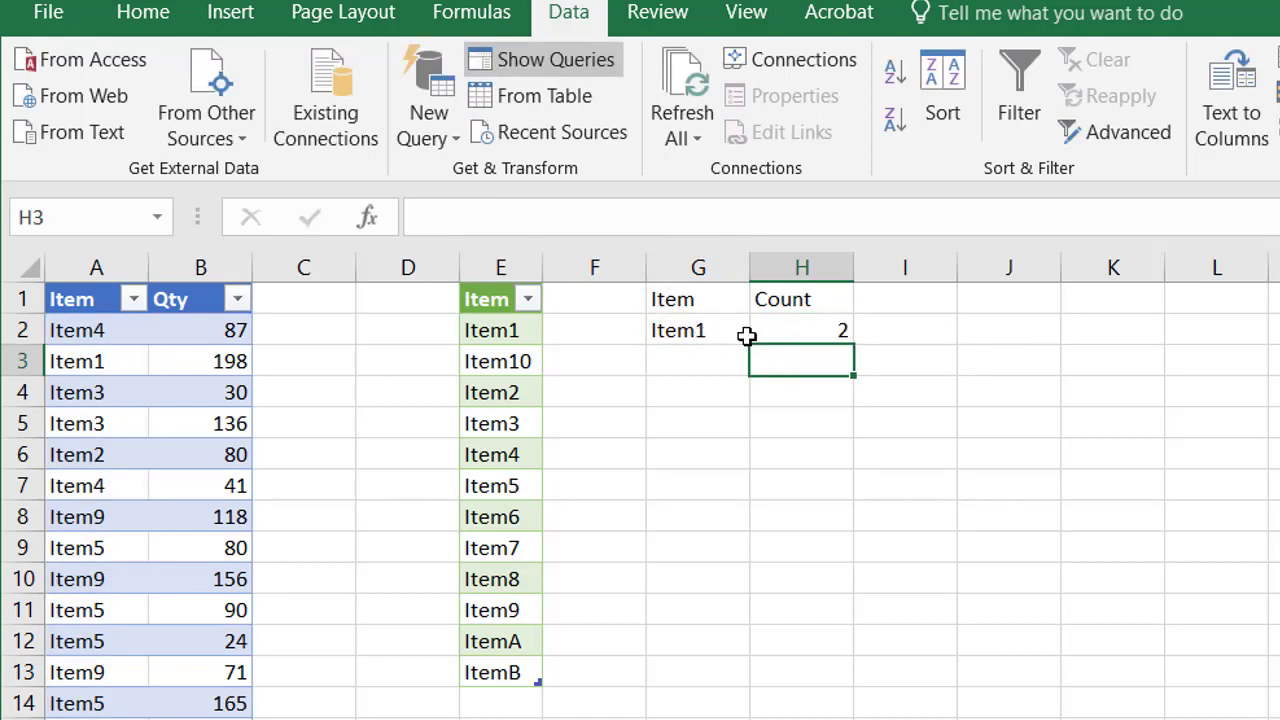
Step: Filter the table to Item1 rows, then clear the Item filter again
left_click(101, 361)
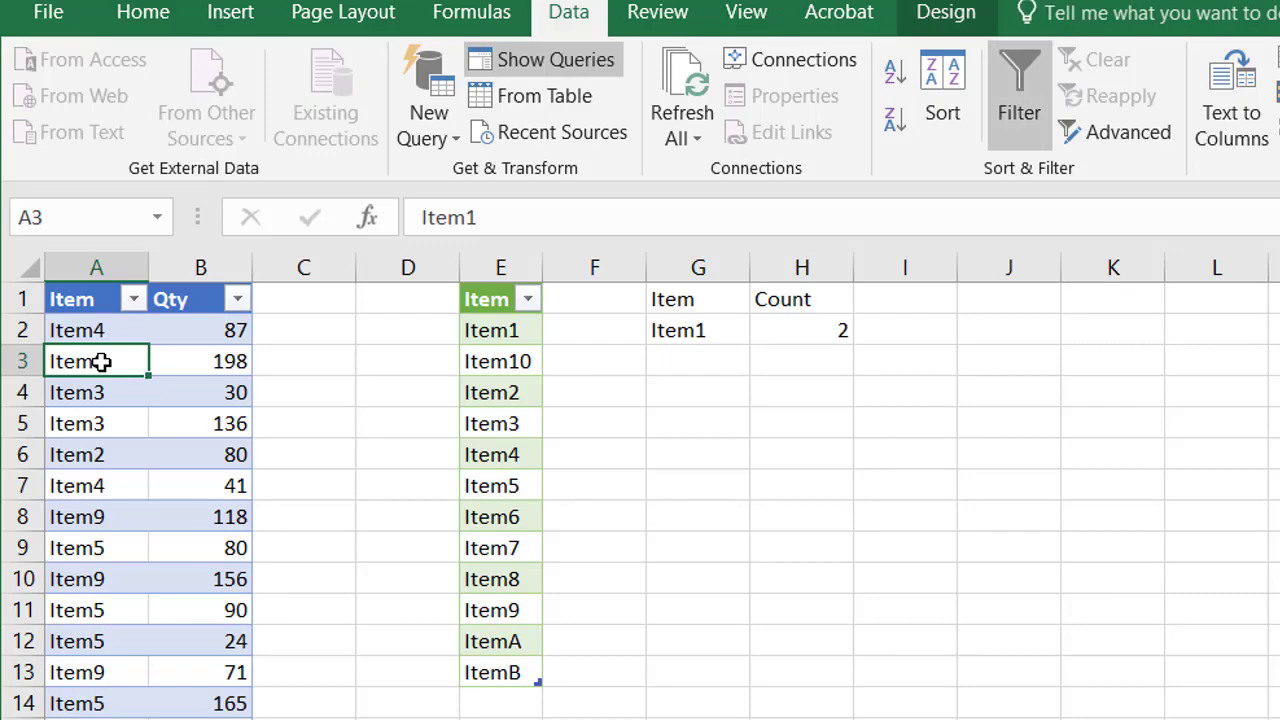
right_click(105, 363)
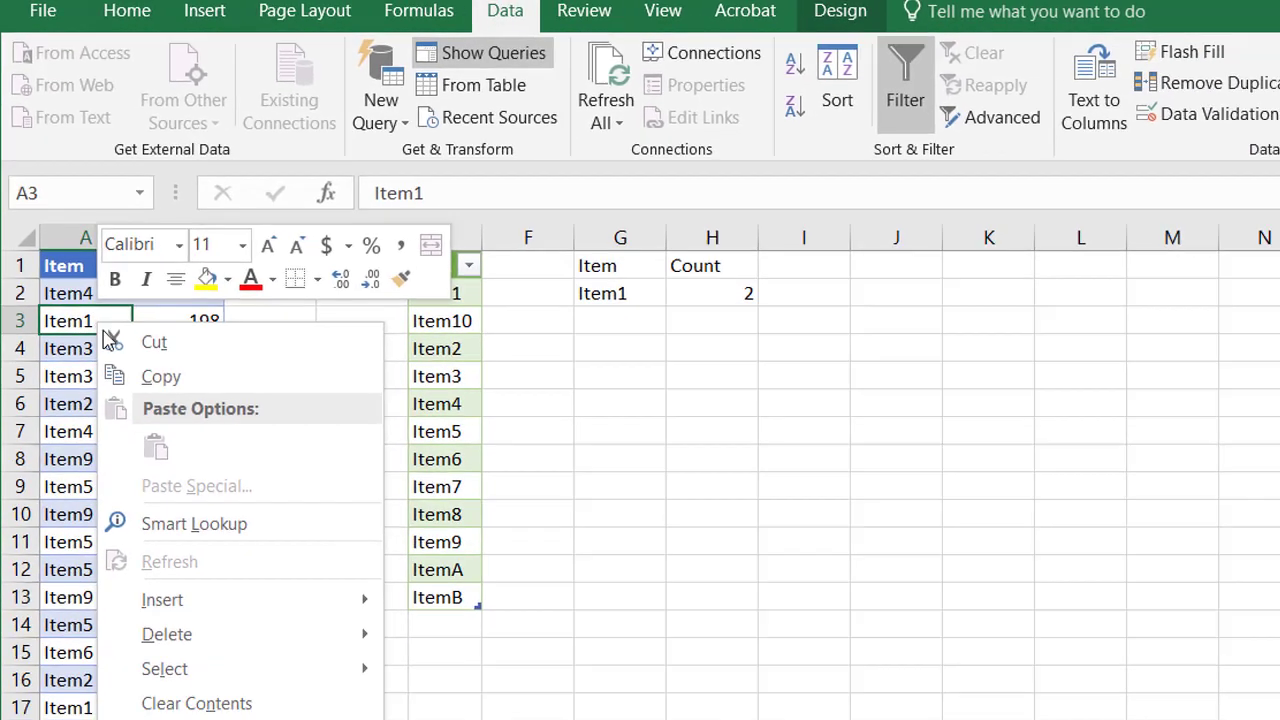
mouse_move(263, 643)
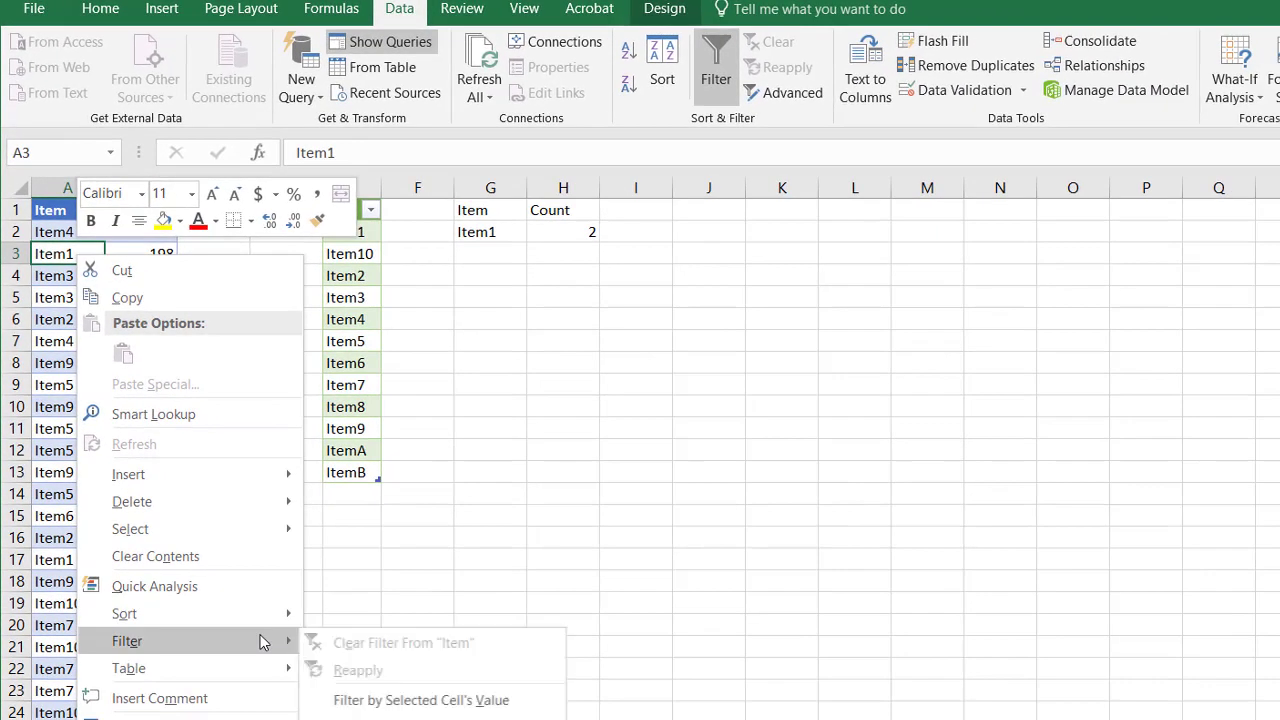
left_click(381, 697)
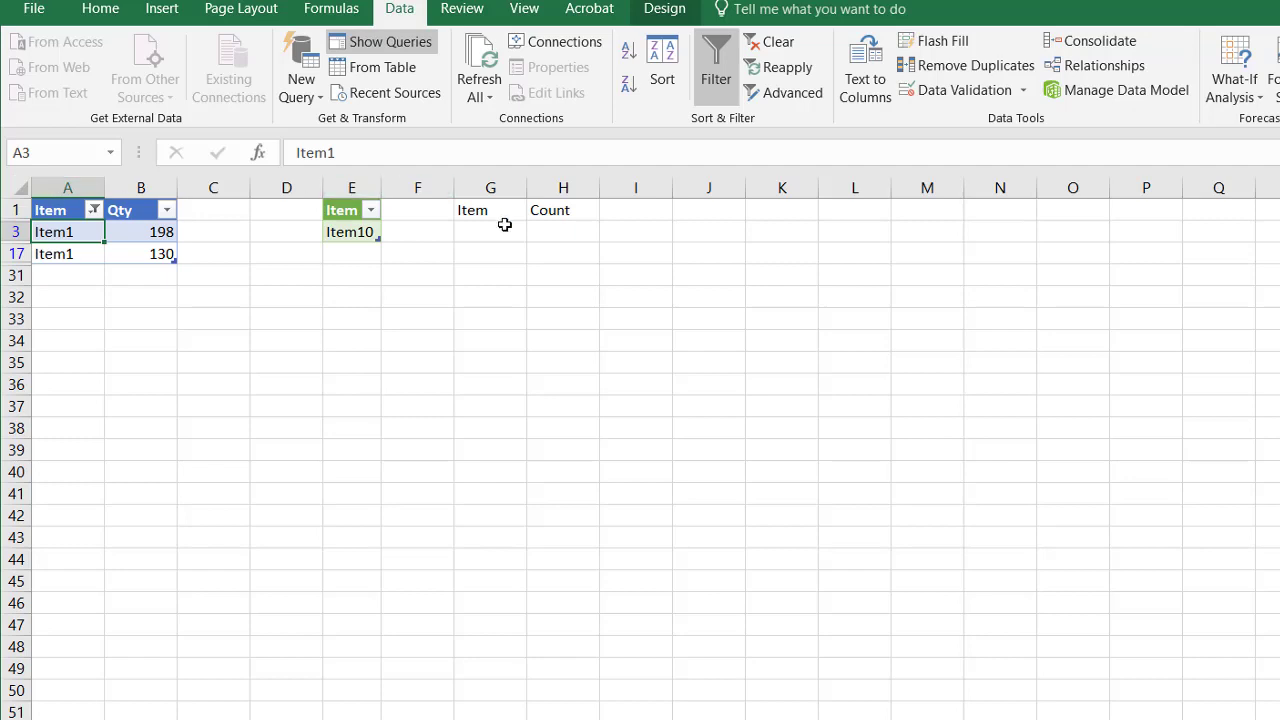
left_click(94, 210)
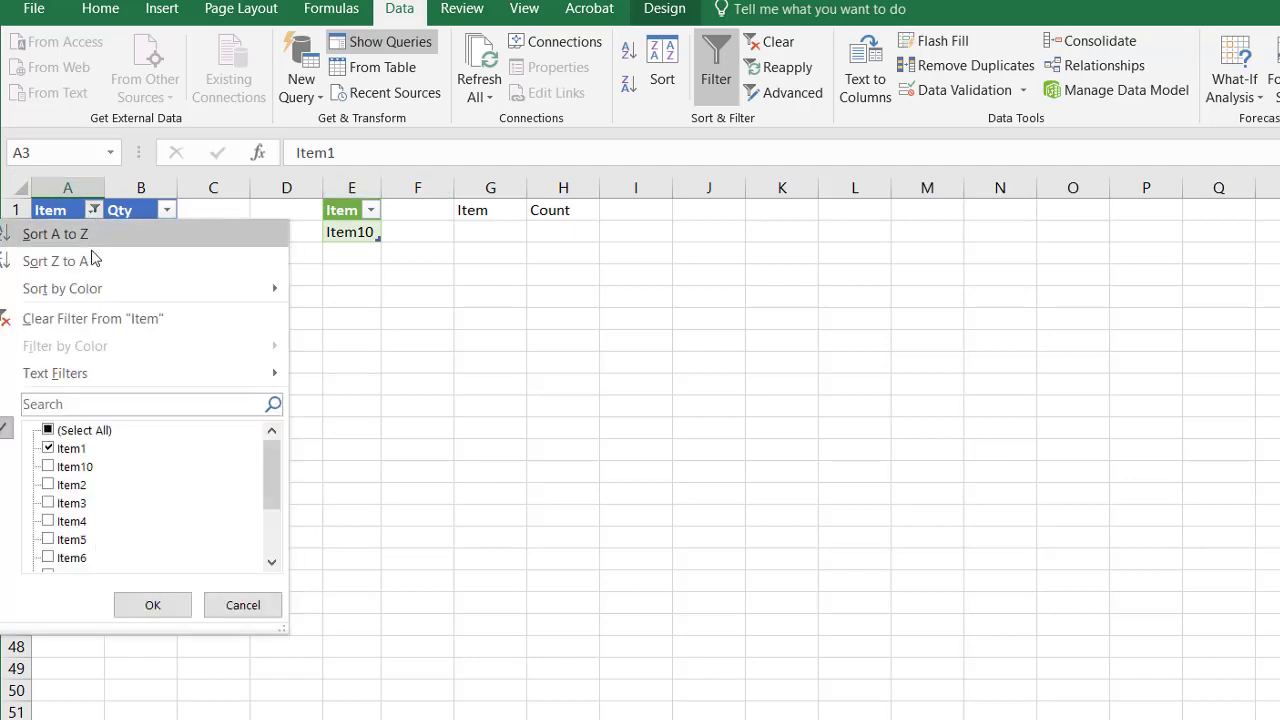
left_click(86, 318)
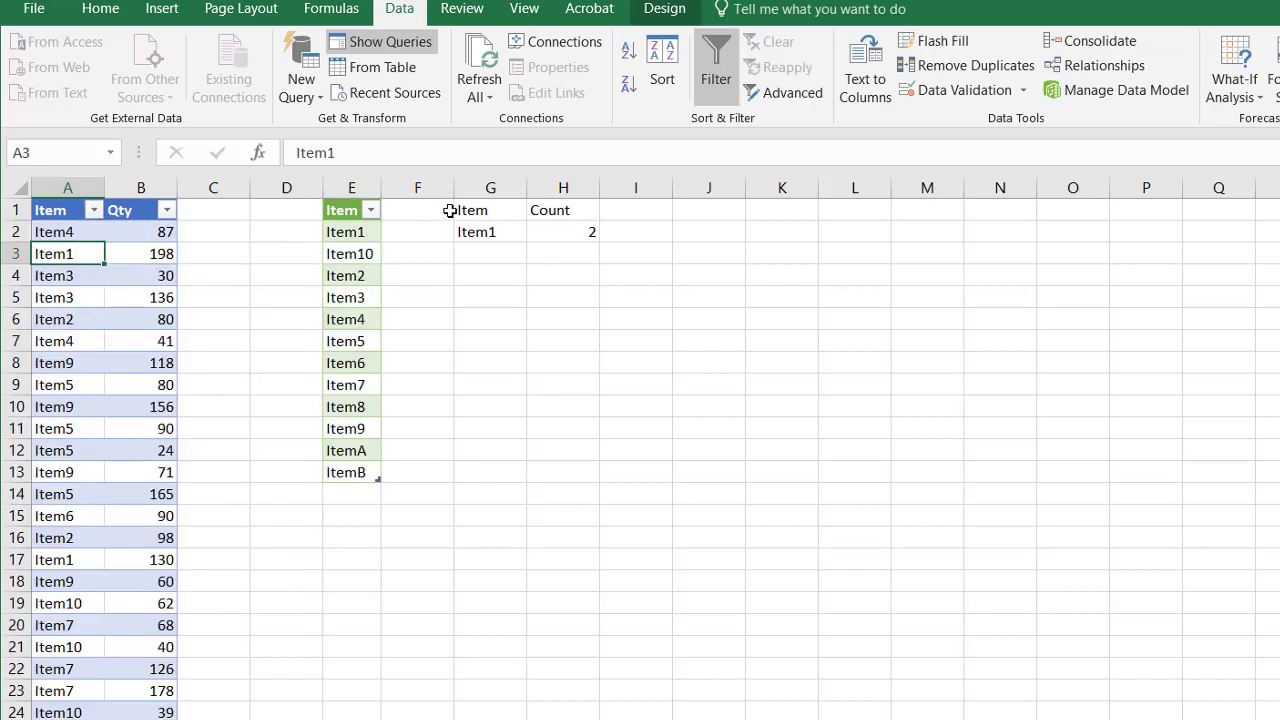
Step: Pick Item5 from the G2 drop-down list
left_click(522, 246)
left_click(516, 233)
left_click(537, 233)
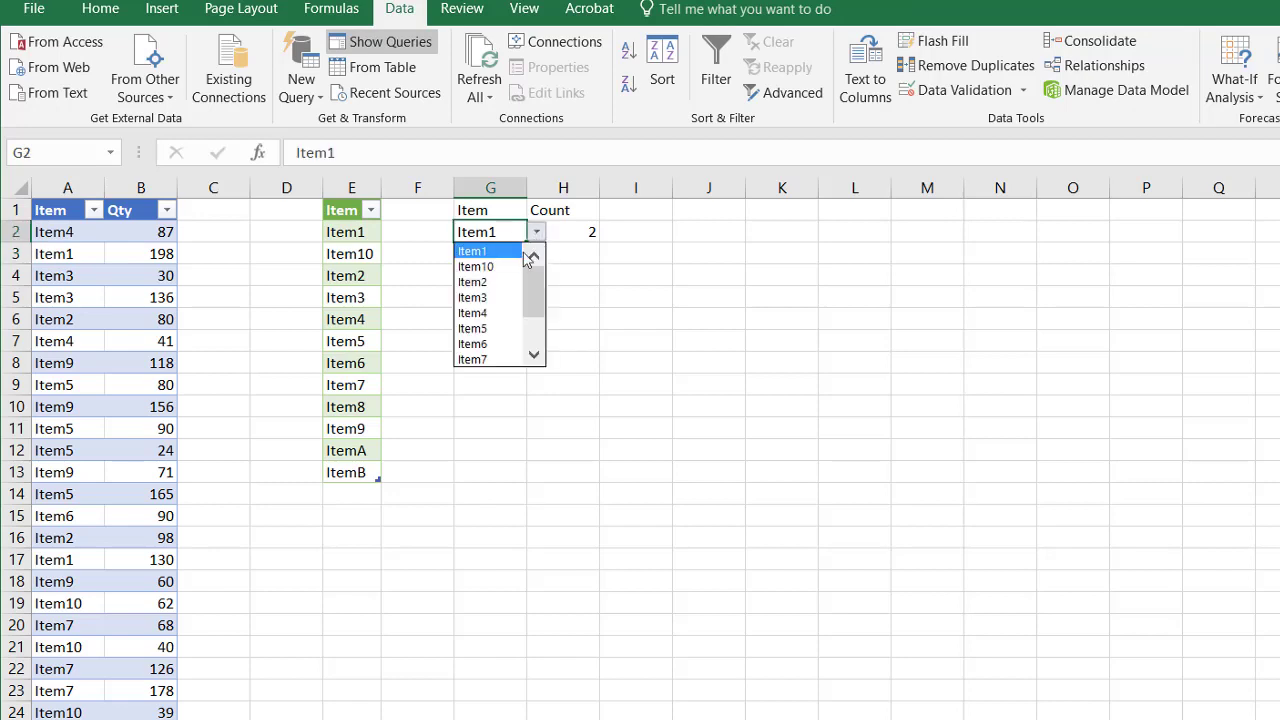
left_click(505, 328)
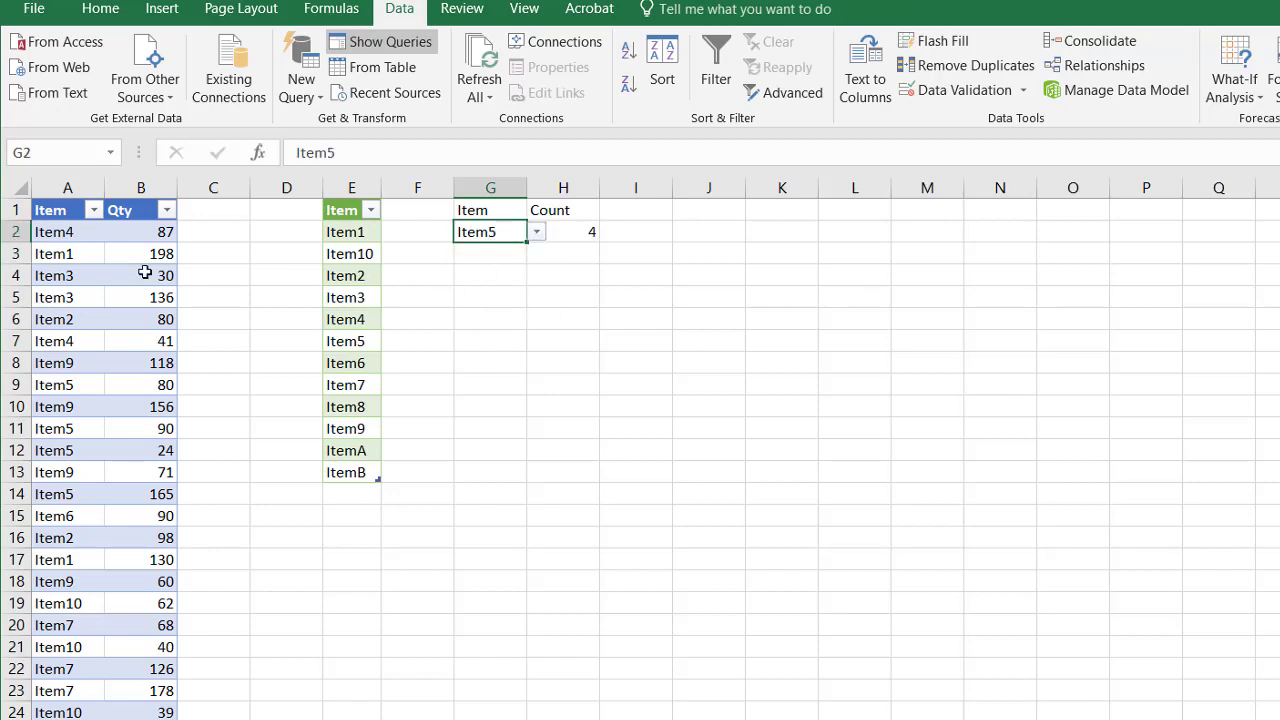
Step: Filter the table by the Item5 cell's value to show its four rows
left_click(66, 385)
right_click(66, 385)
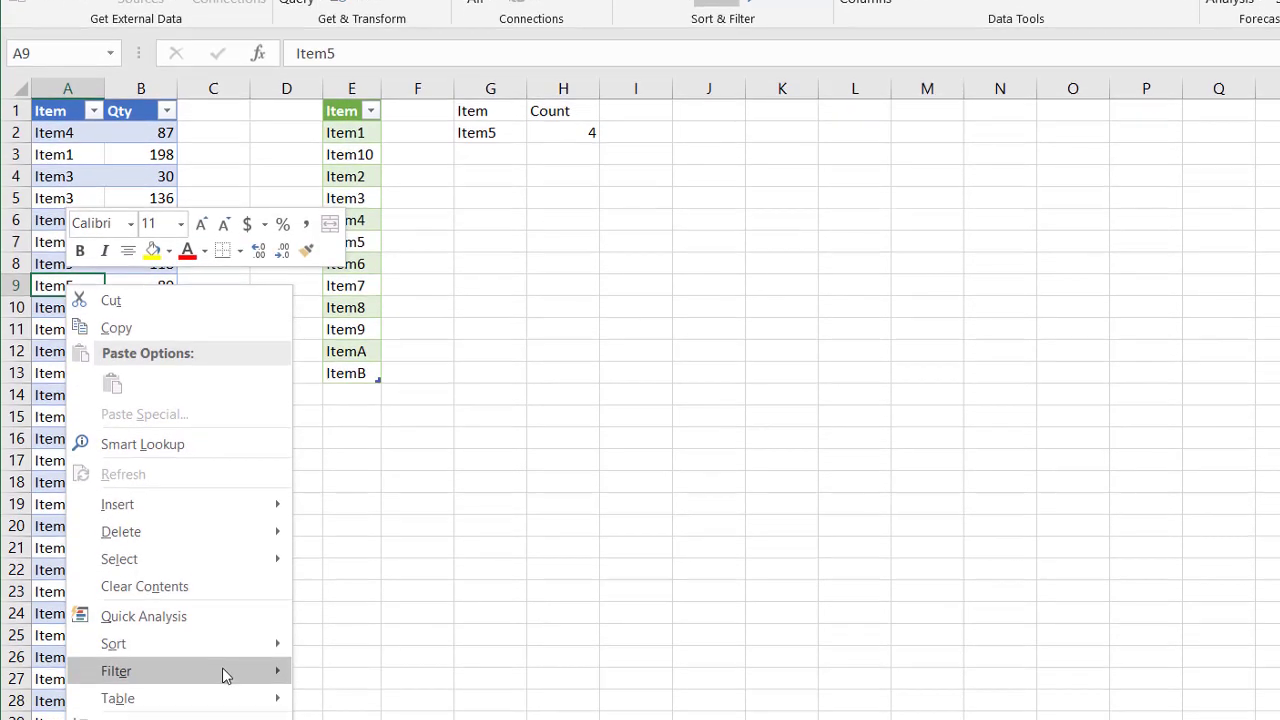
mouse_move(223, 609)
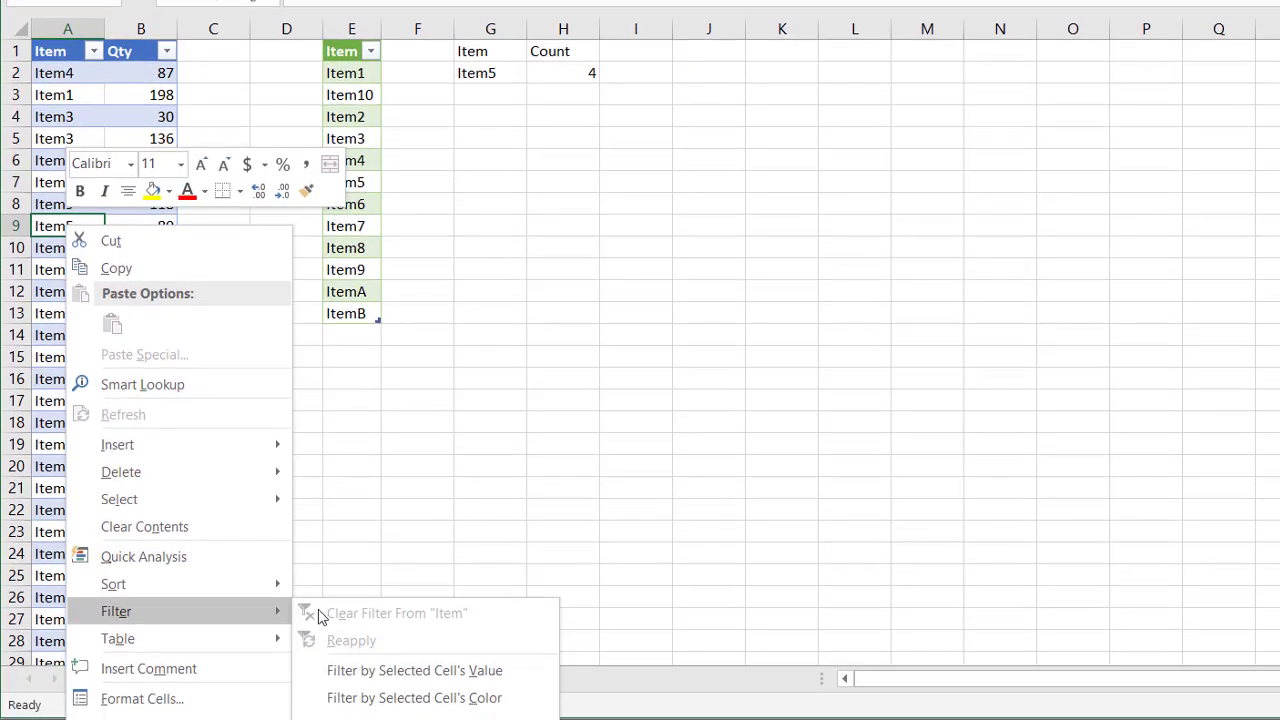
left_click(417, 668)
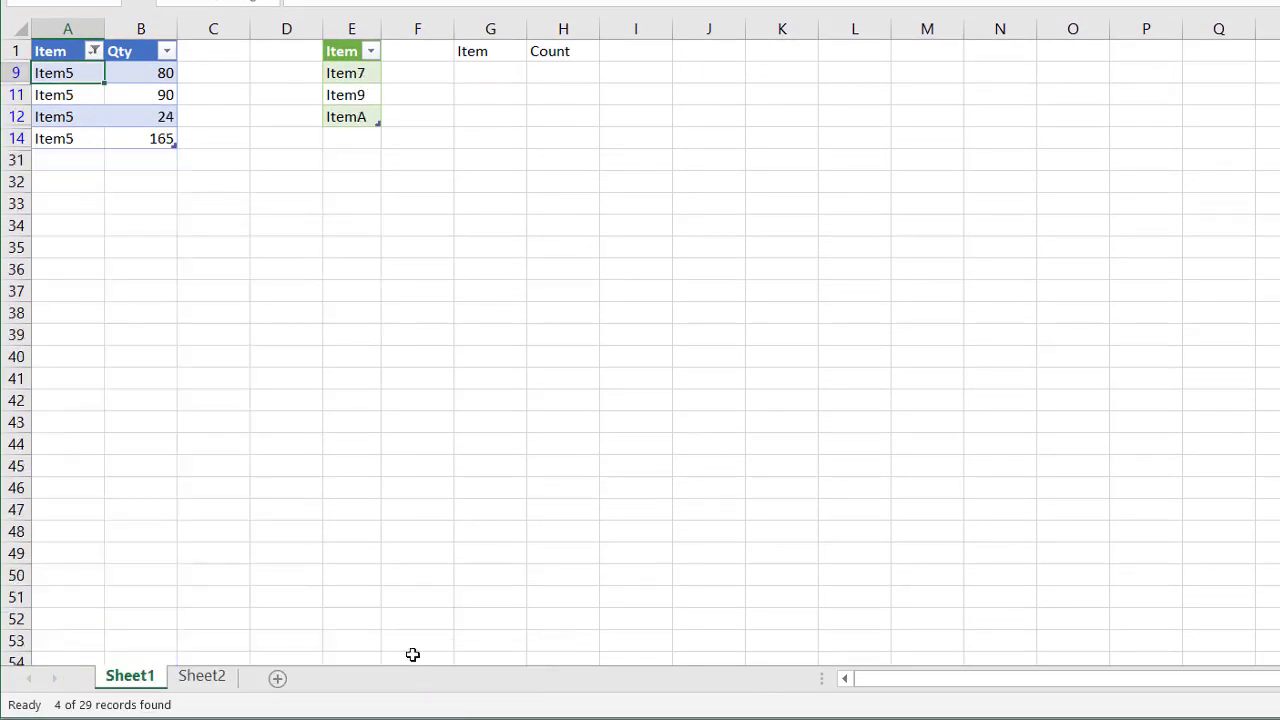
left_click(93, 51)
Step: Clear the Item filter to restore all rows, then show the unique-item table's Query options
left_click(99, 163)
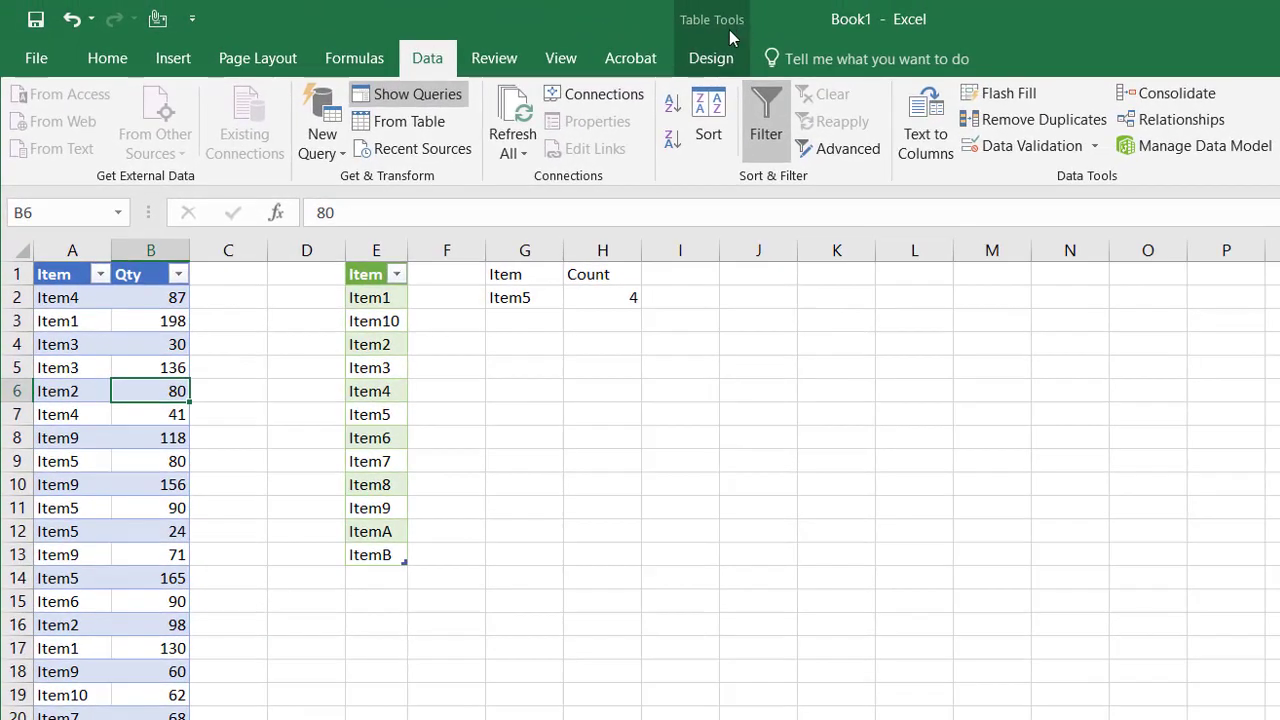
left_click(718, 57)
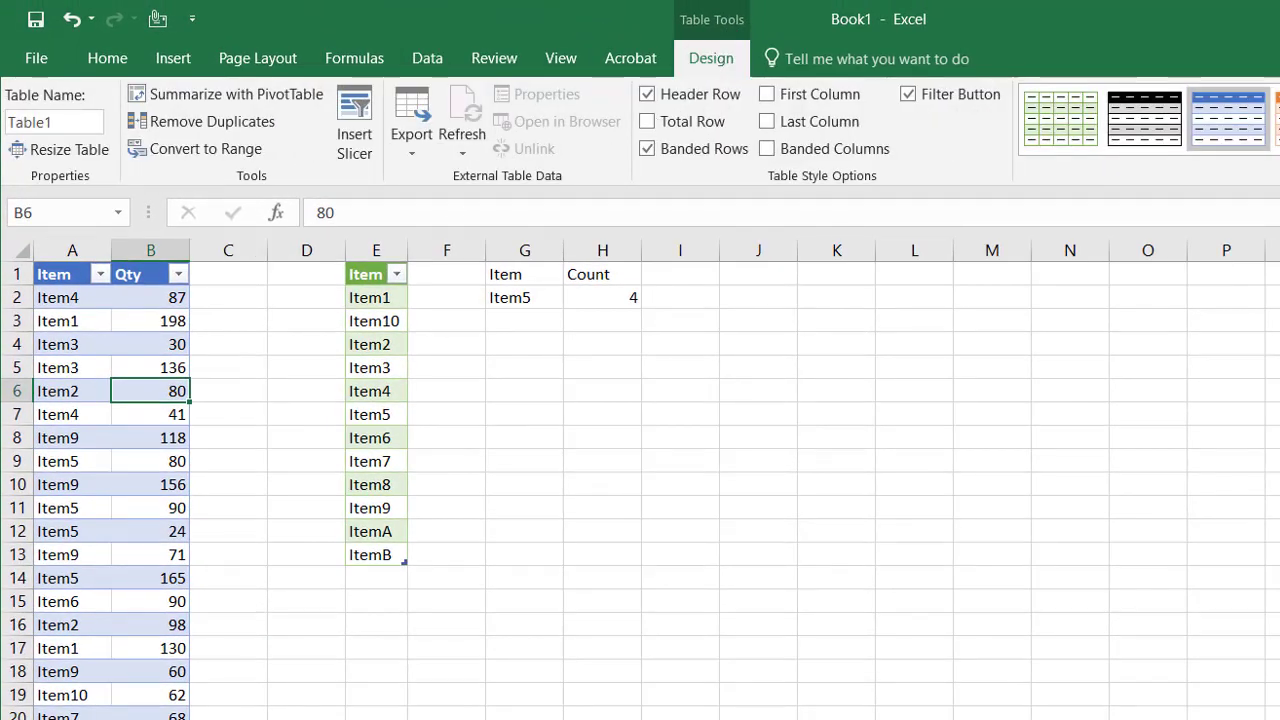
left_click(383, 390)
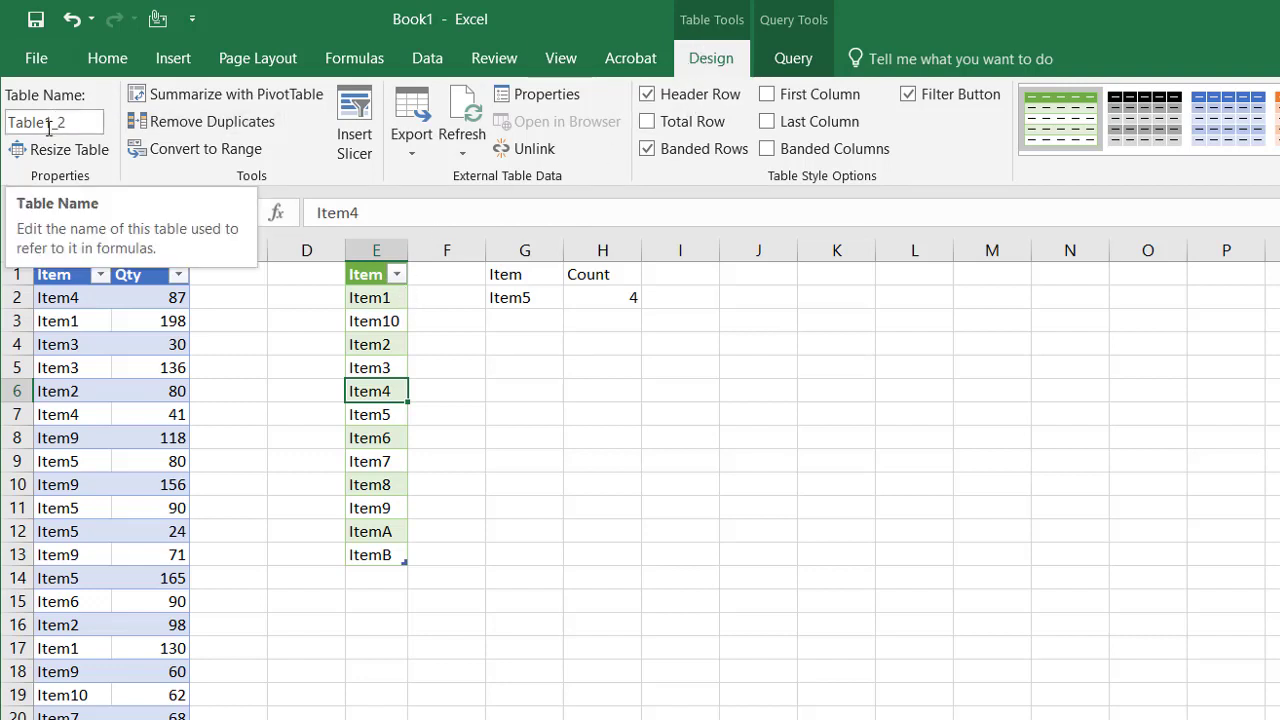
left_click(800, 62)
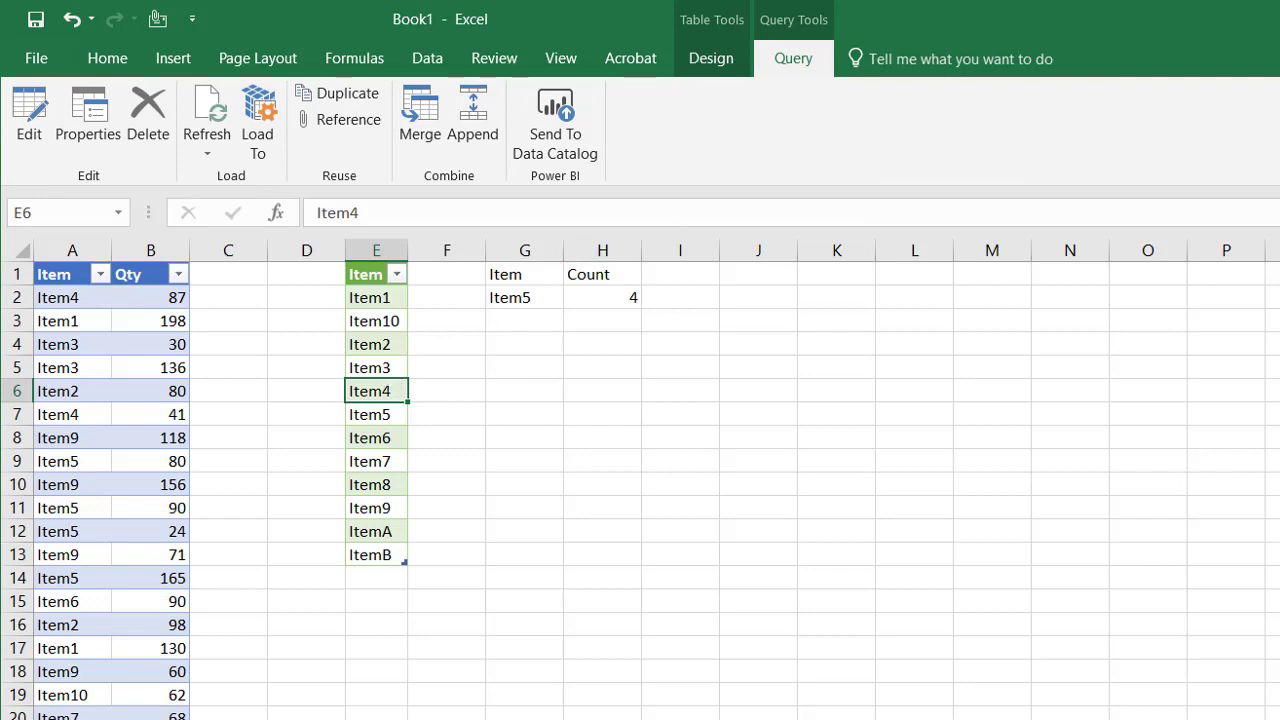
Step: Rename Item4 in cell A7 to ItemZZZ
left_click(72, 414)
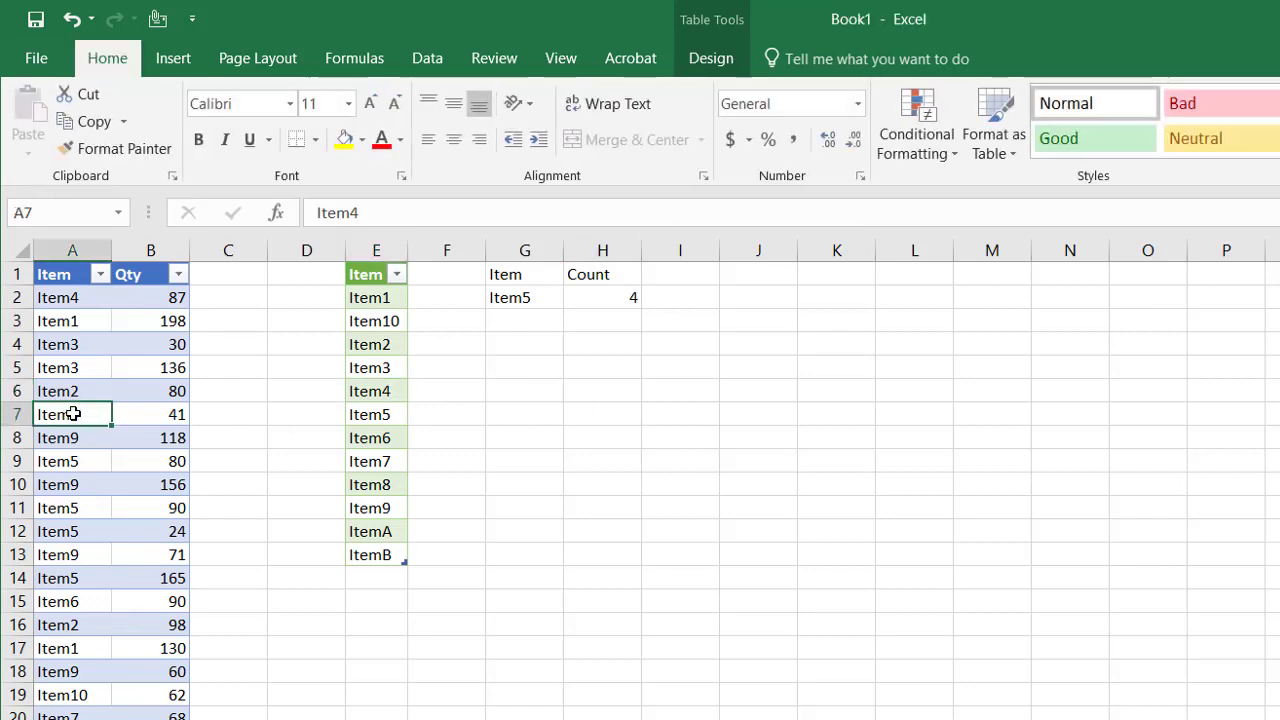
left_click(386, 215)
key("BackSpace")
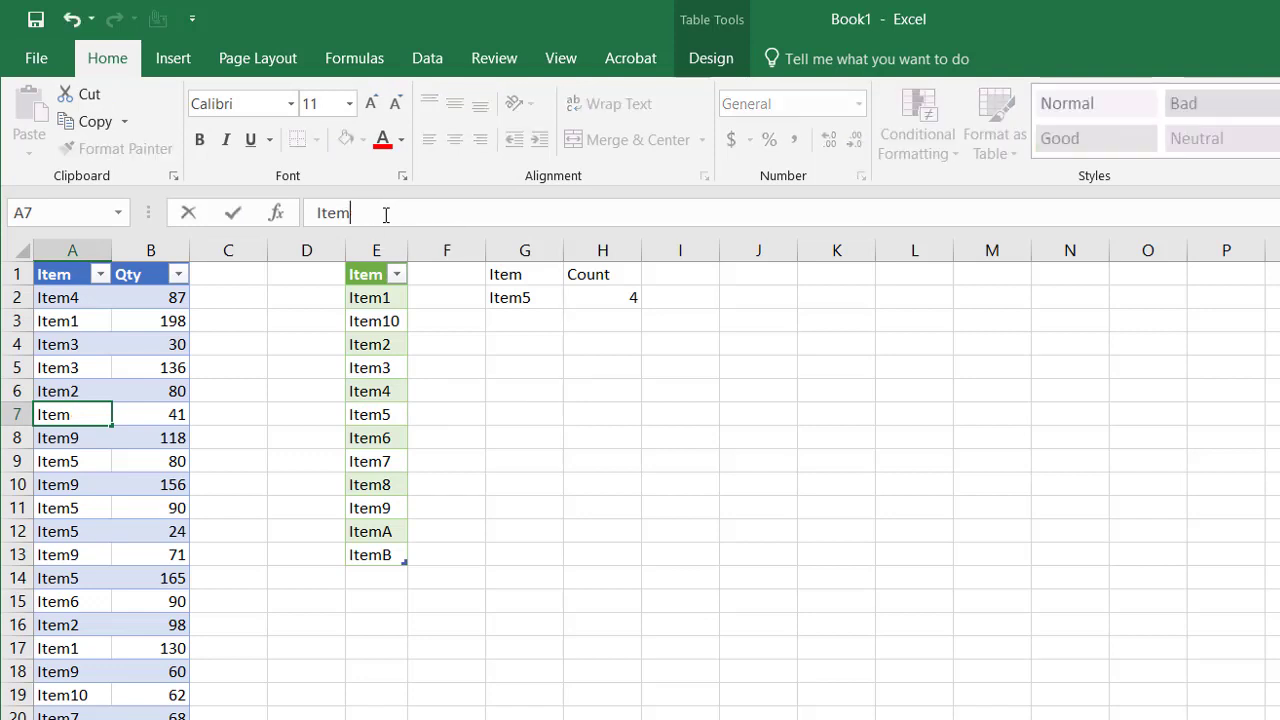
type("ZZZ")
key("Return")
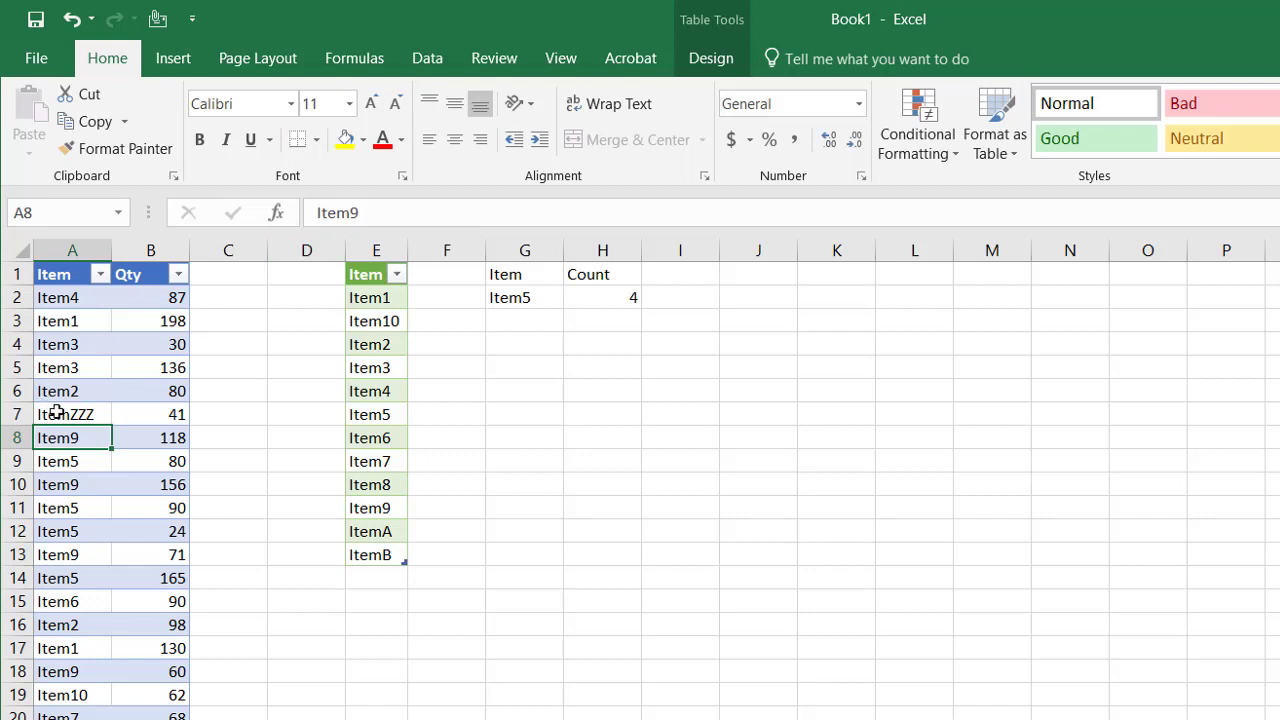
Step: Refresh All so ItemZZZ appears at E14 in the unique list
left_click(428, 60)
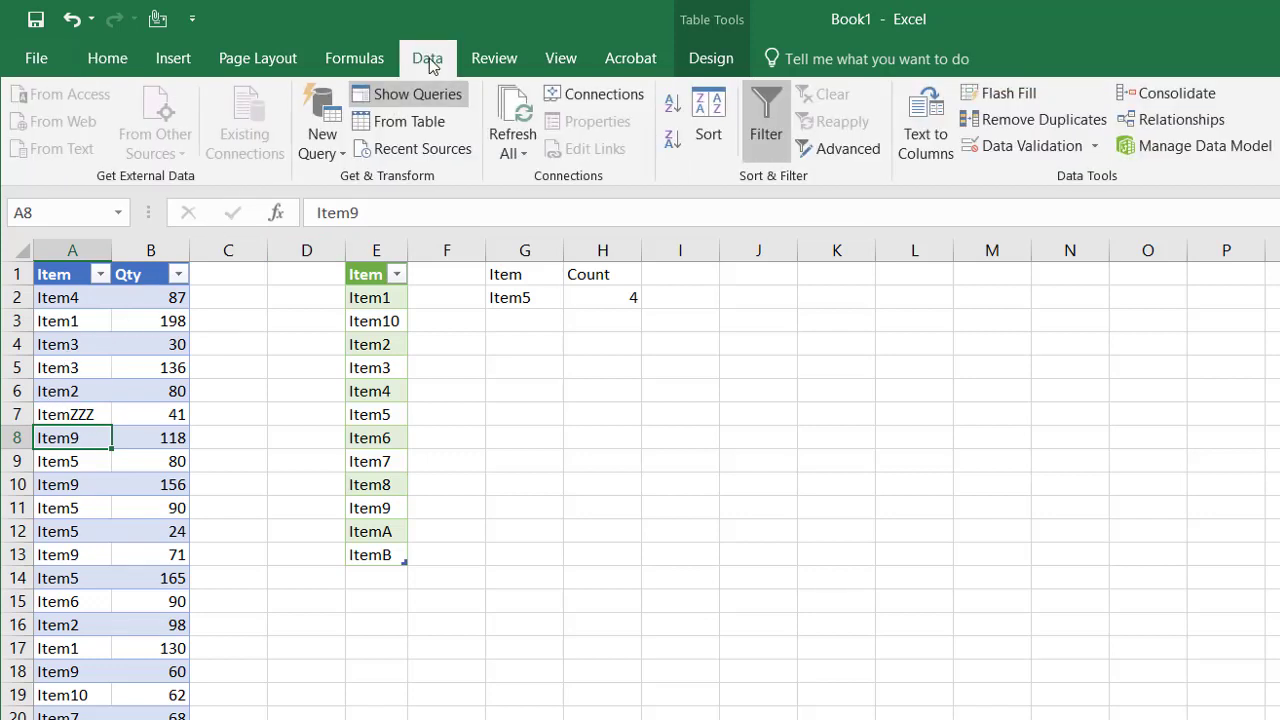
left_click(522, 107)
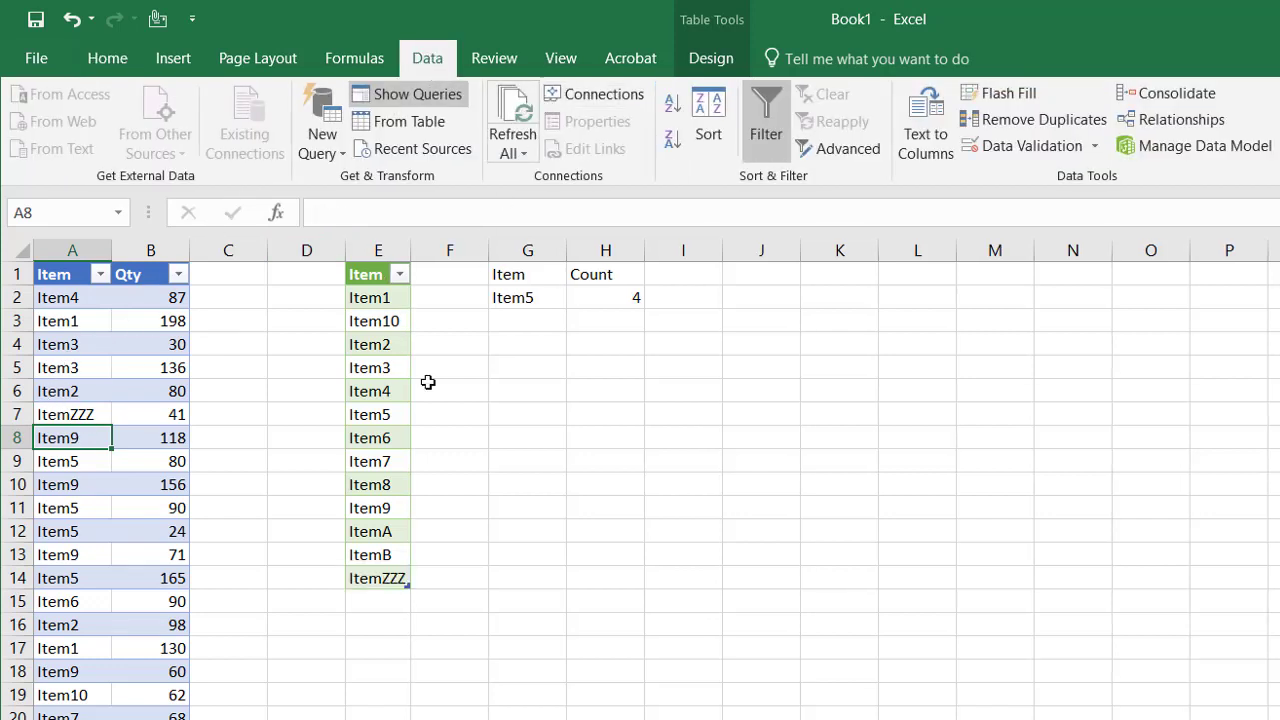
left_click(364, 583)
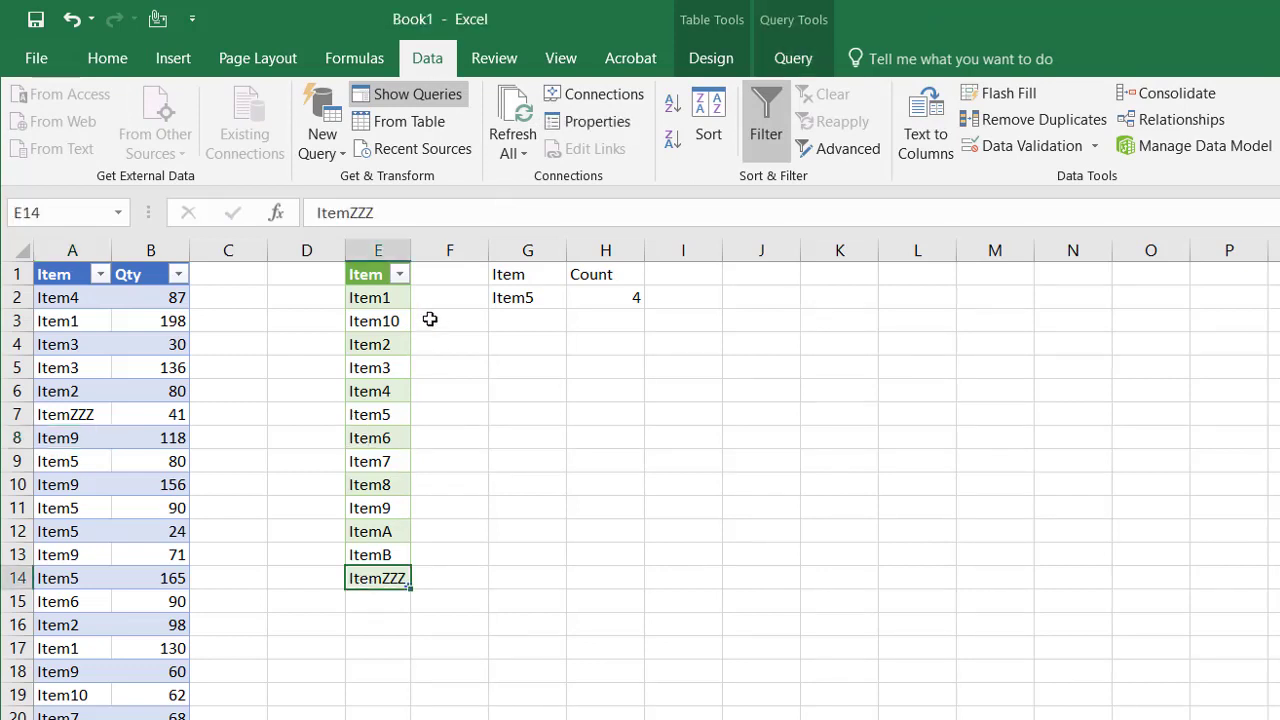
Step: Choose ItemZZZ from the G2 drop-down list
left_click(530, 296)
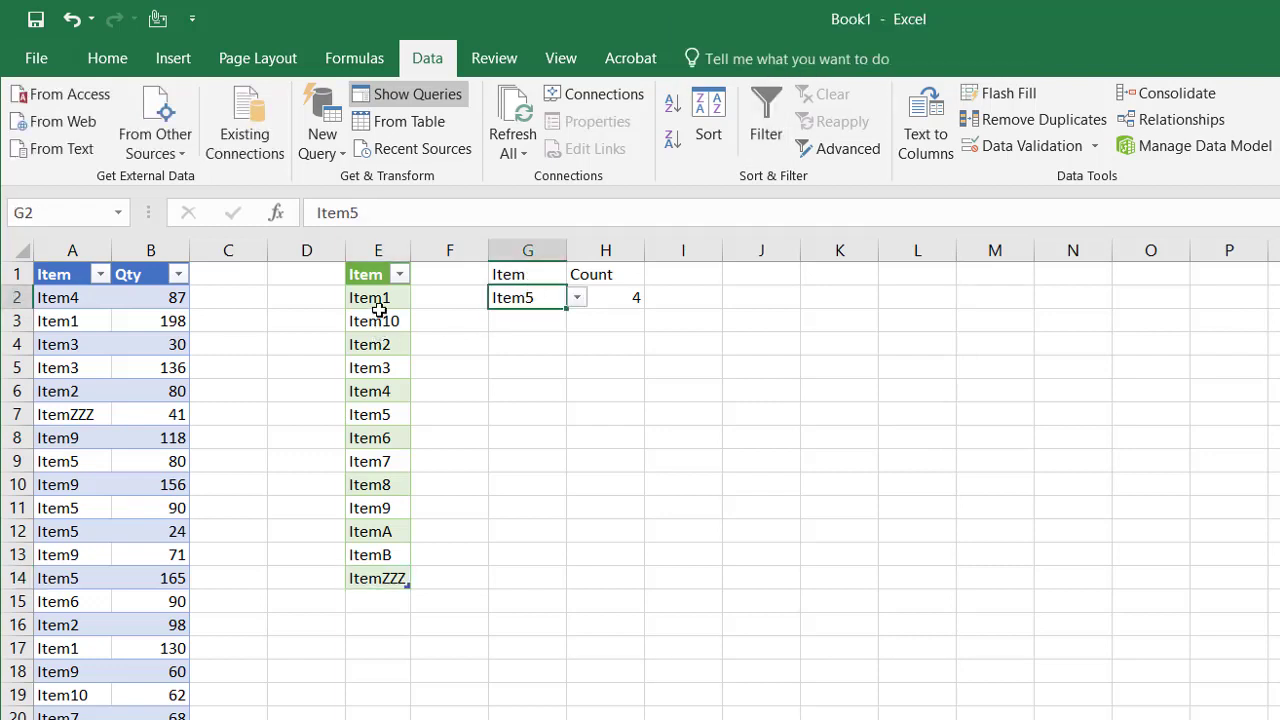
left_click(577, 298)
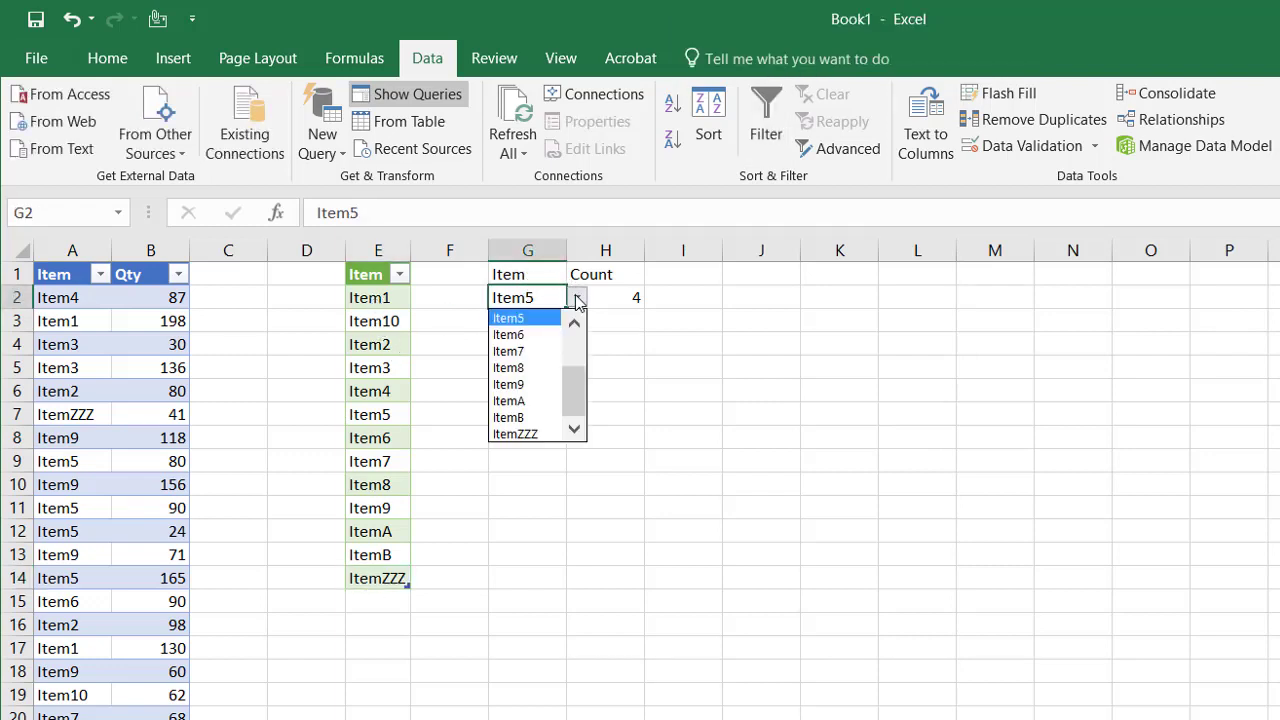
left_click(527, 436)
left_click(617, 362)
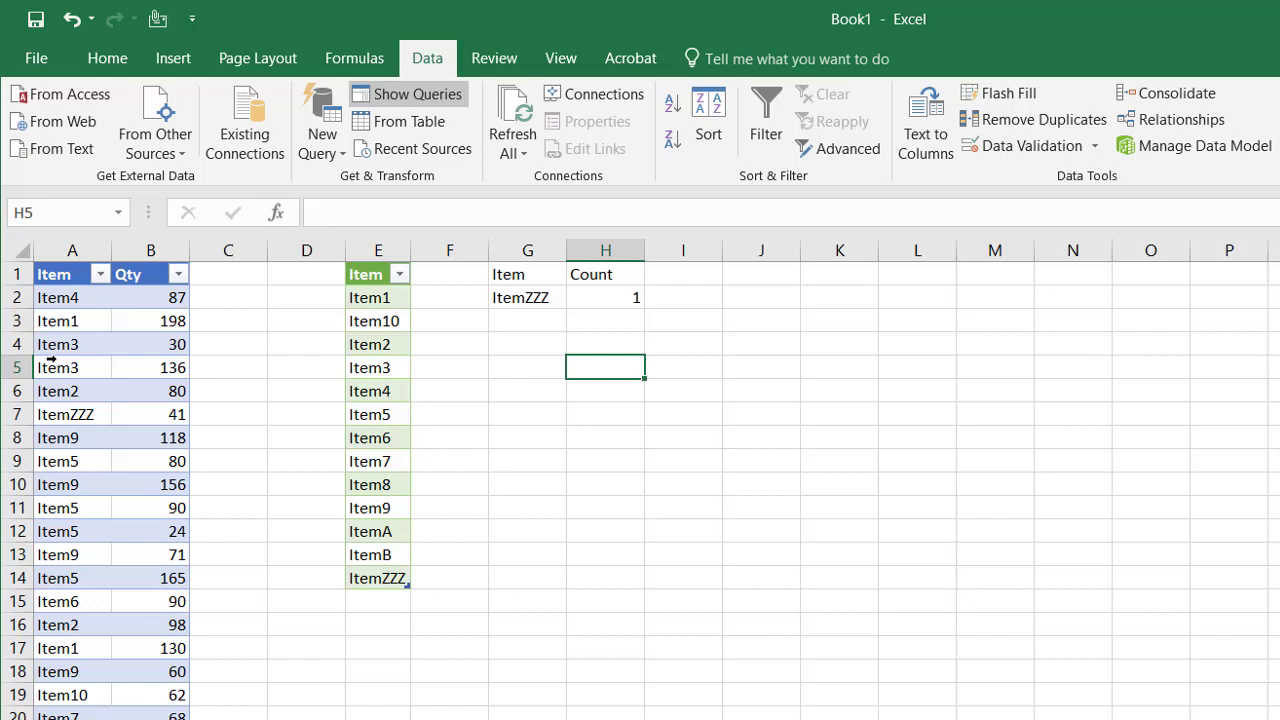
Step: Confirm G2 stays ItemZZZ and H2's COUNTIF returns 1
left_click(547, 298)
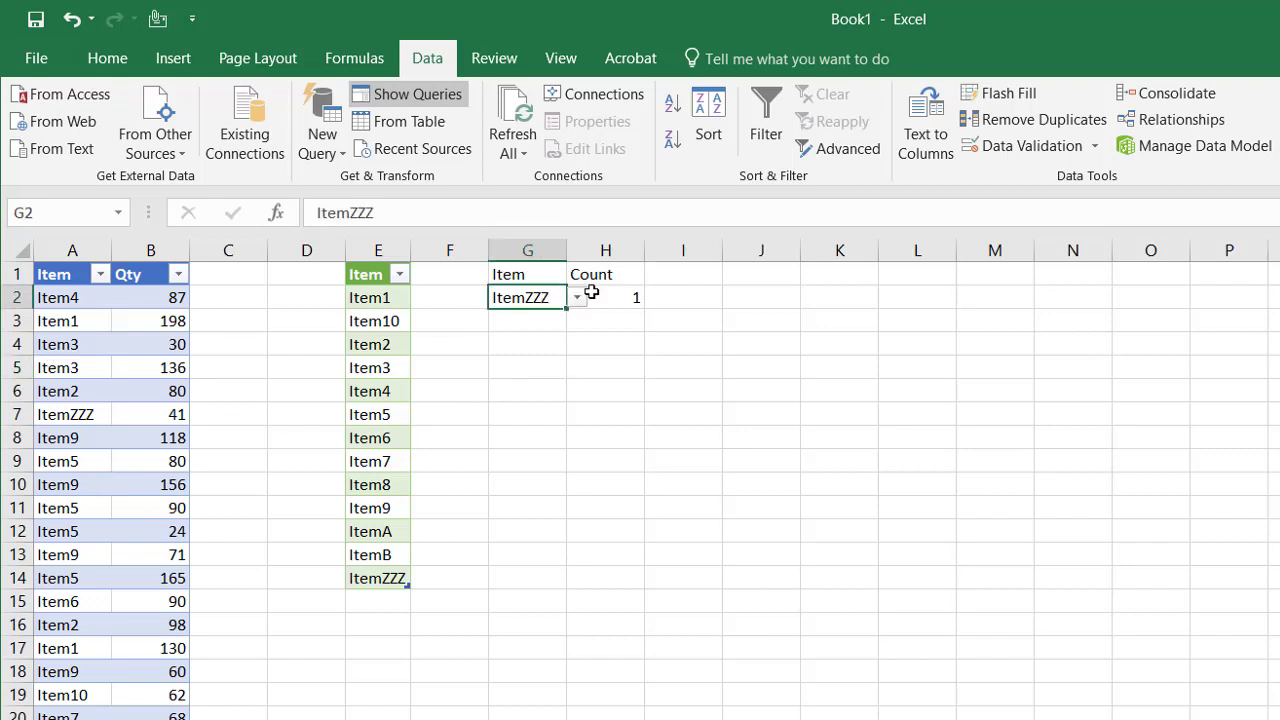
left_click(577, 298)
key("Escape")
left_click(622, 296)
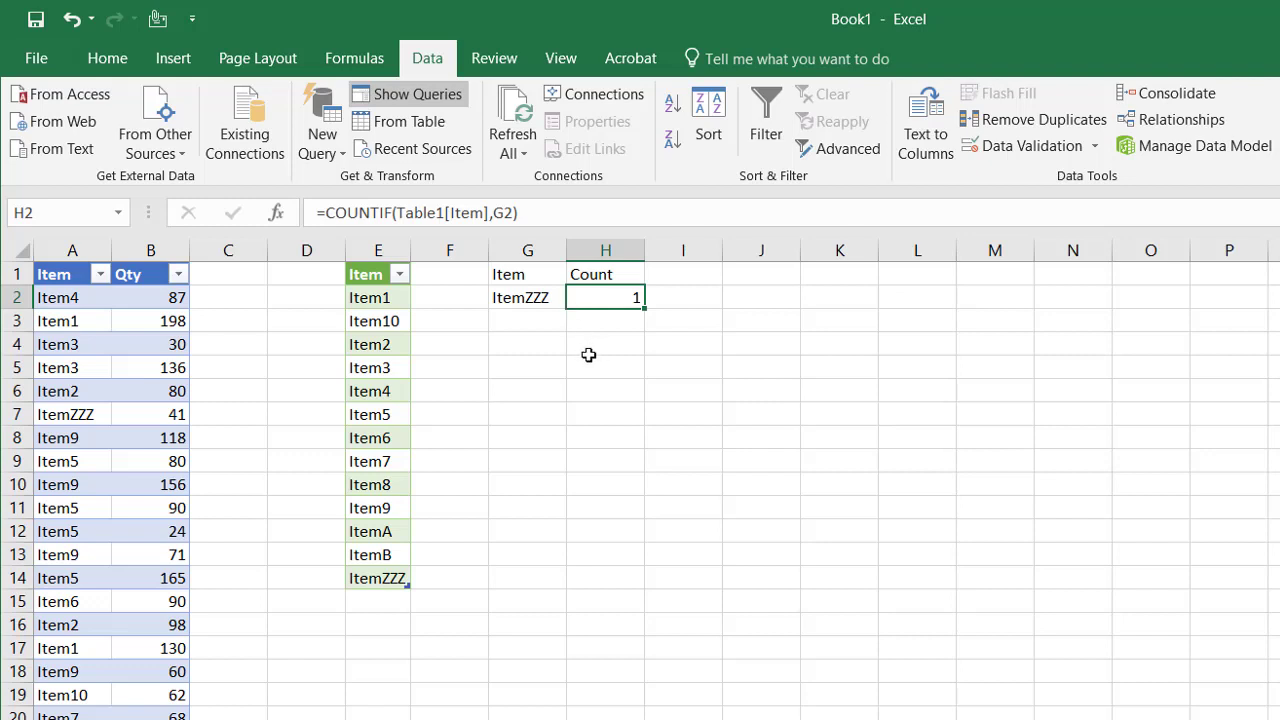